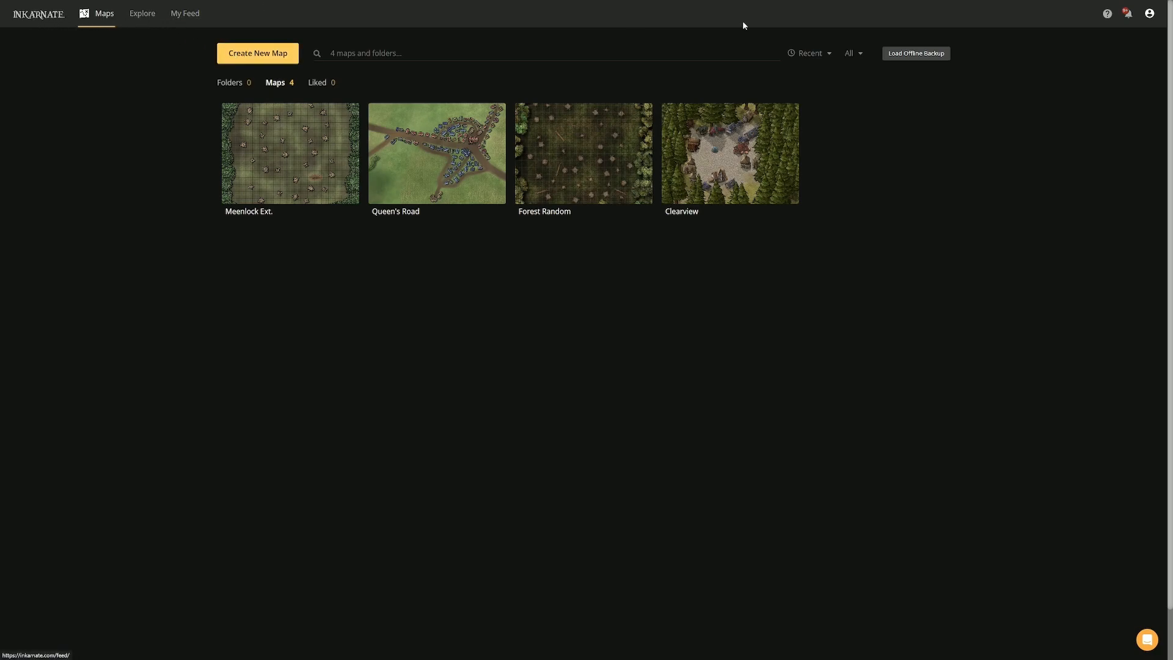
# Check the account menu options and read the recent updates list, then dismiss it.
pyautogui.click(1149, 15)
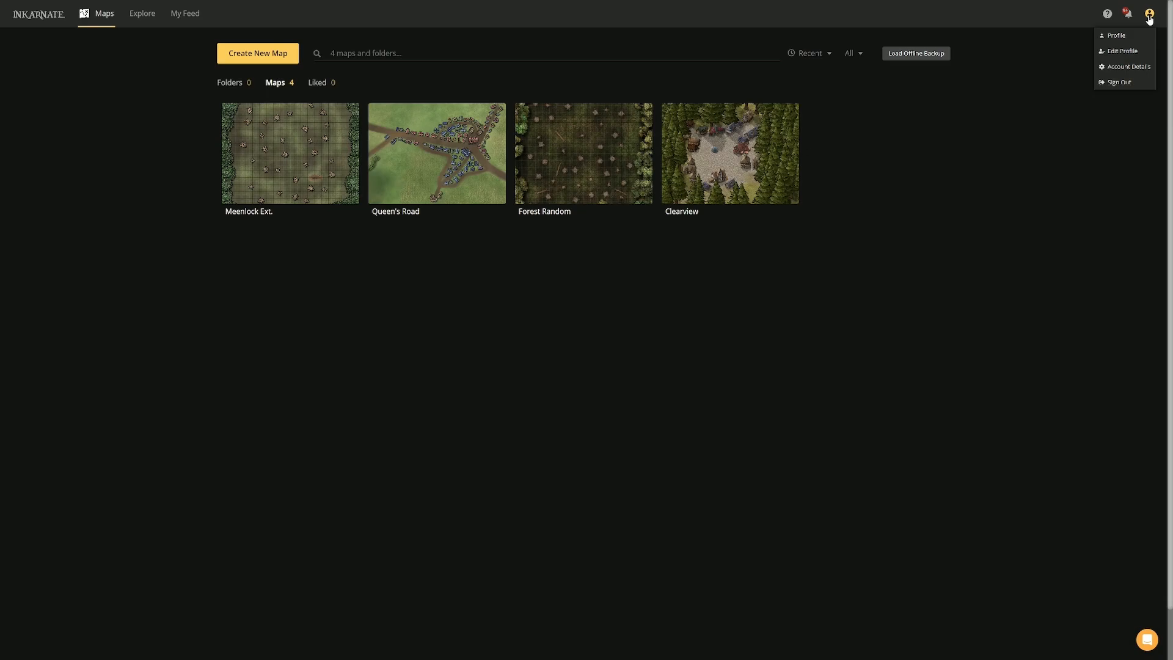
pyautogui.click(1129, 13)
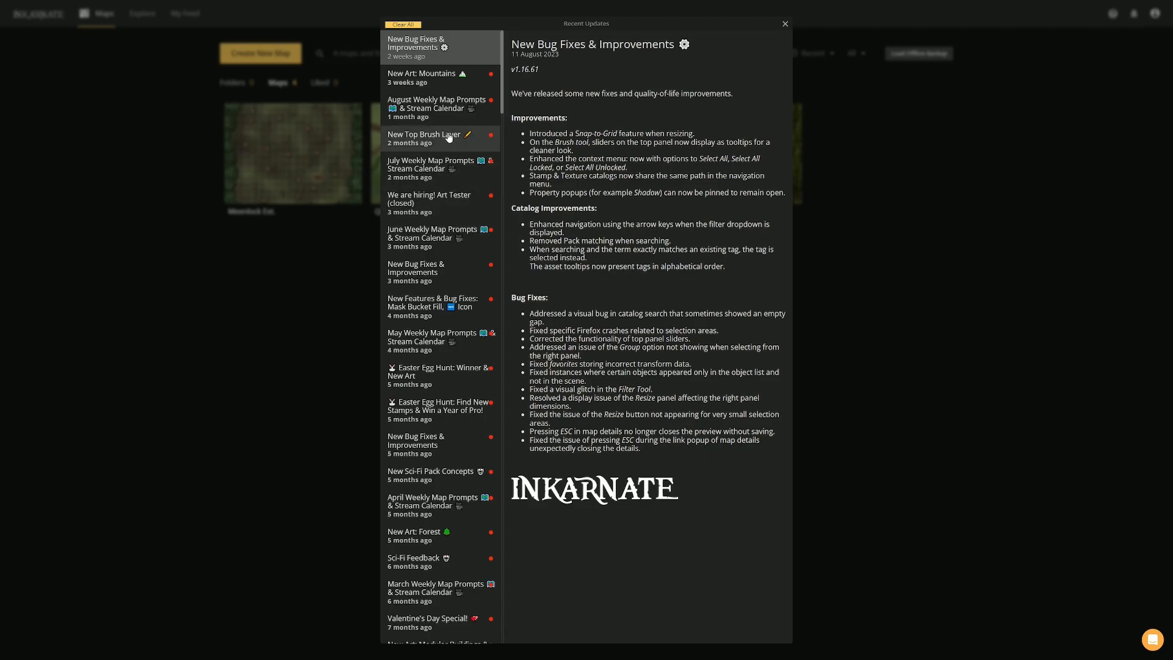
pyautogui.click(784, 26)
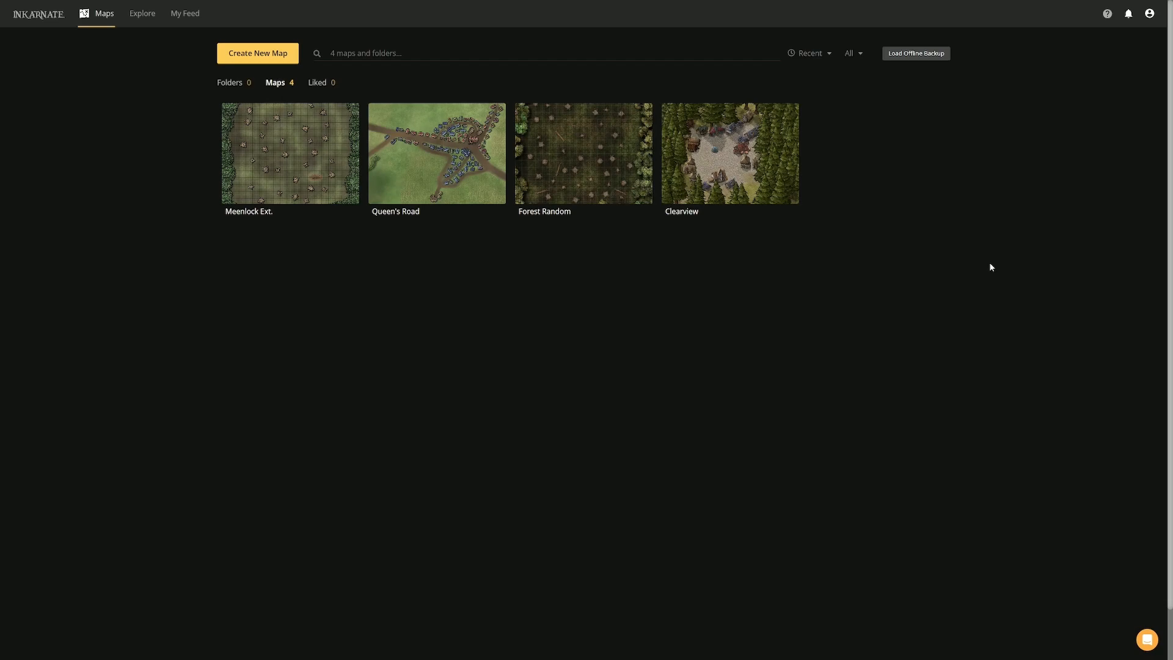
# Create a new map in the Fantasy Battlemaps 2.0 style with Medium (2K) resolution and a Square 40 x 40 tile aspect ratio.
pyautogui.click(262, 53)
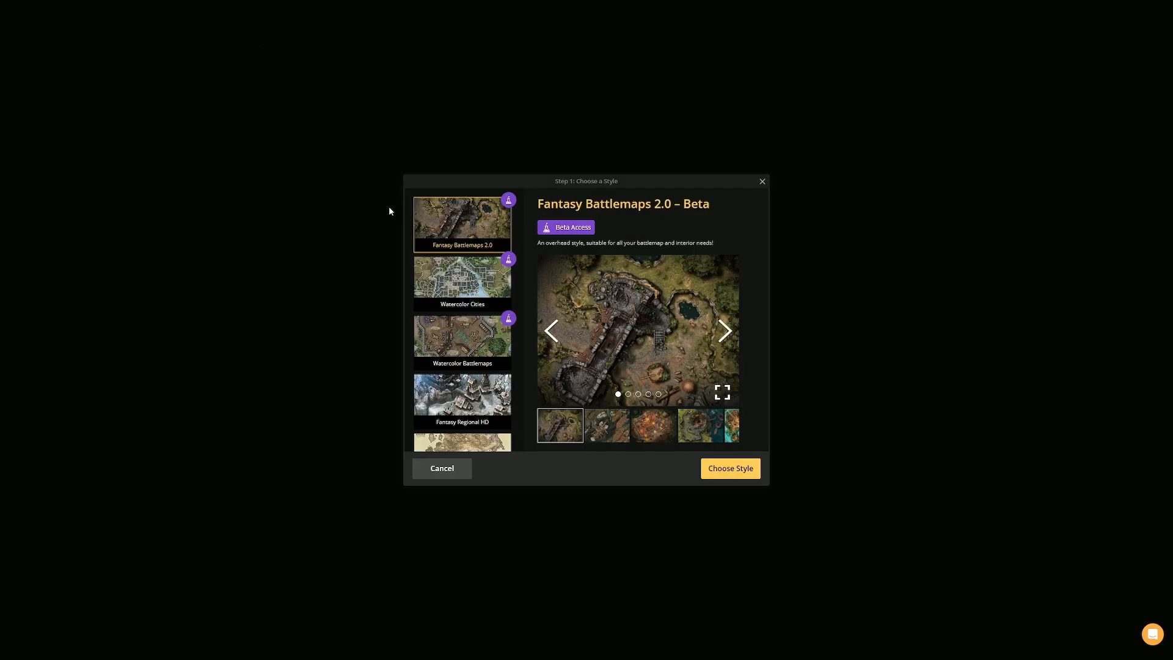
pyautogui.scroll(-3, 485, 358)
pyautogui.scroll(3, 482, 352)
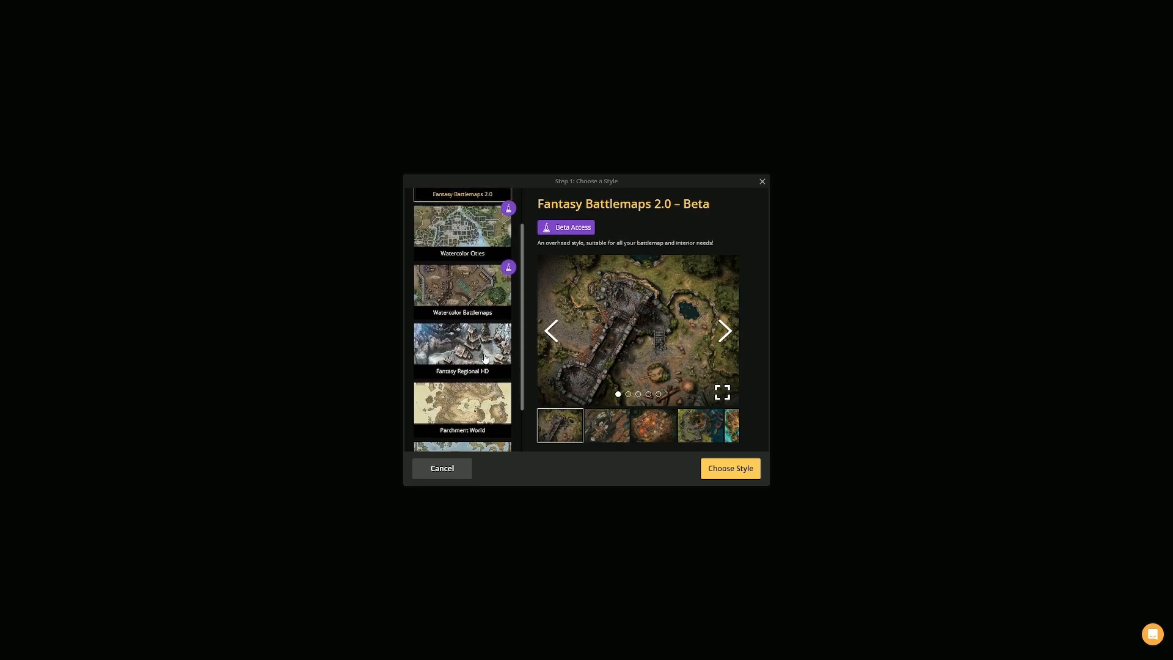
pyautogui.click(480, 348)
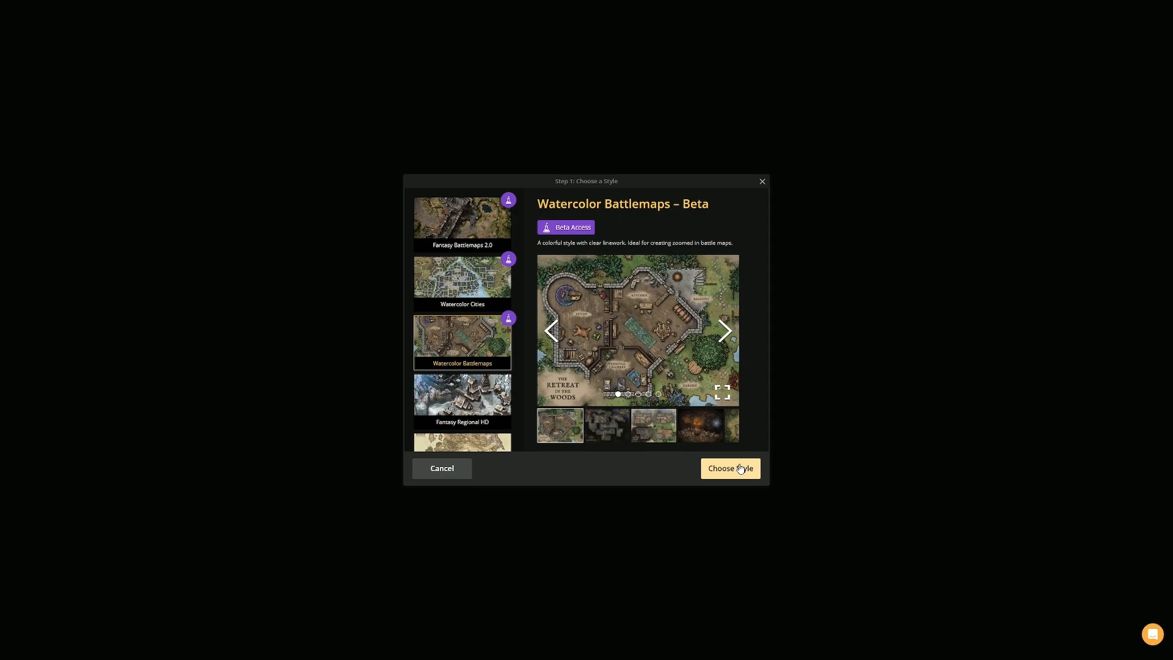
pyautogui.click(479, 247)
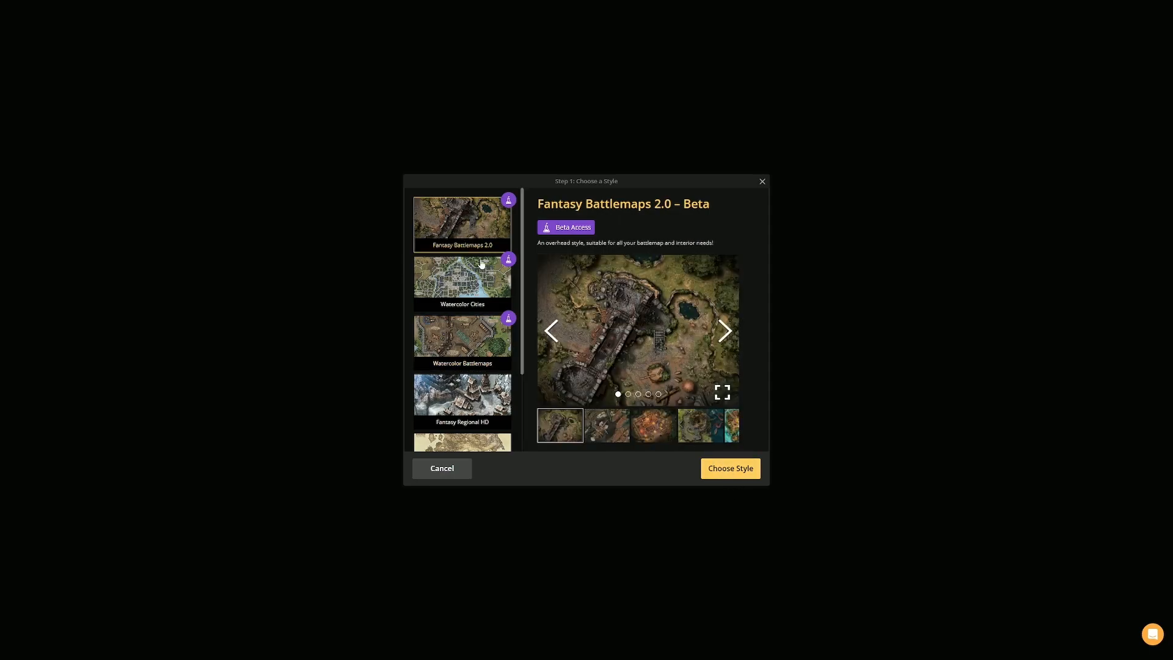
pyautogui.click(731, 474)
pyautogui.click(549, 302)
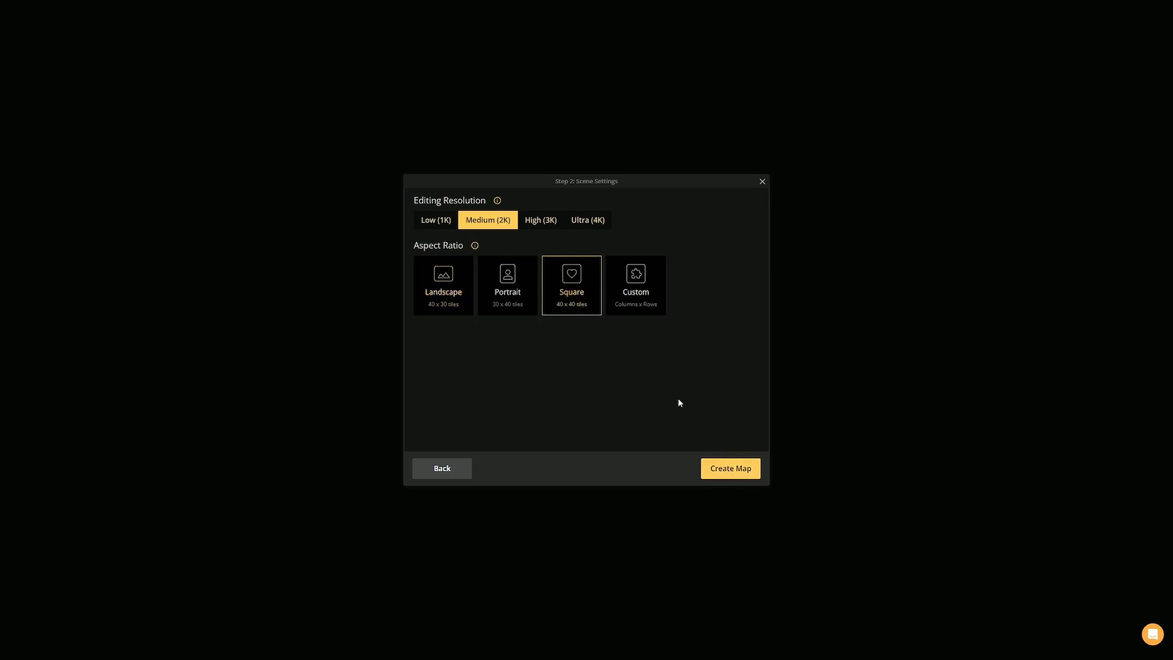
pyautogui.click(738, 471)
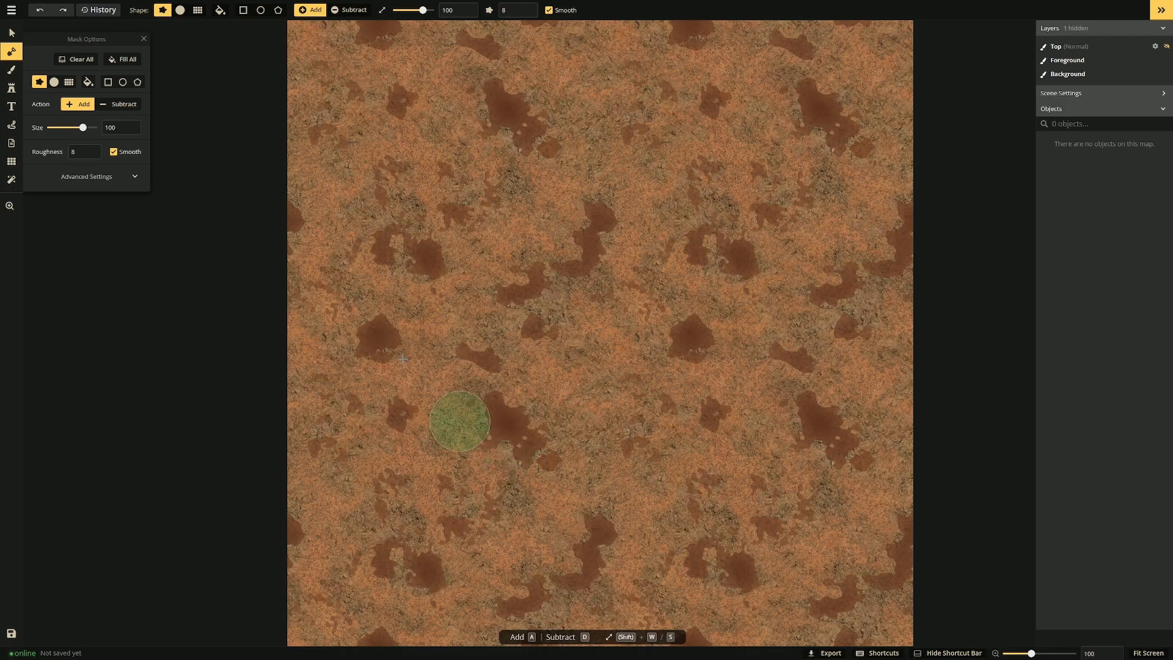
# Cover the entire map with the grass foreground using the Mask tool.
pyautogui.click(12, 33)
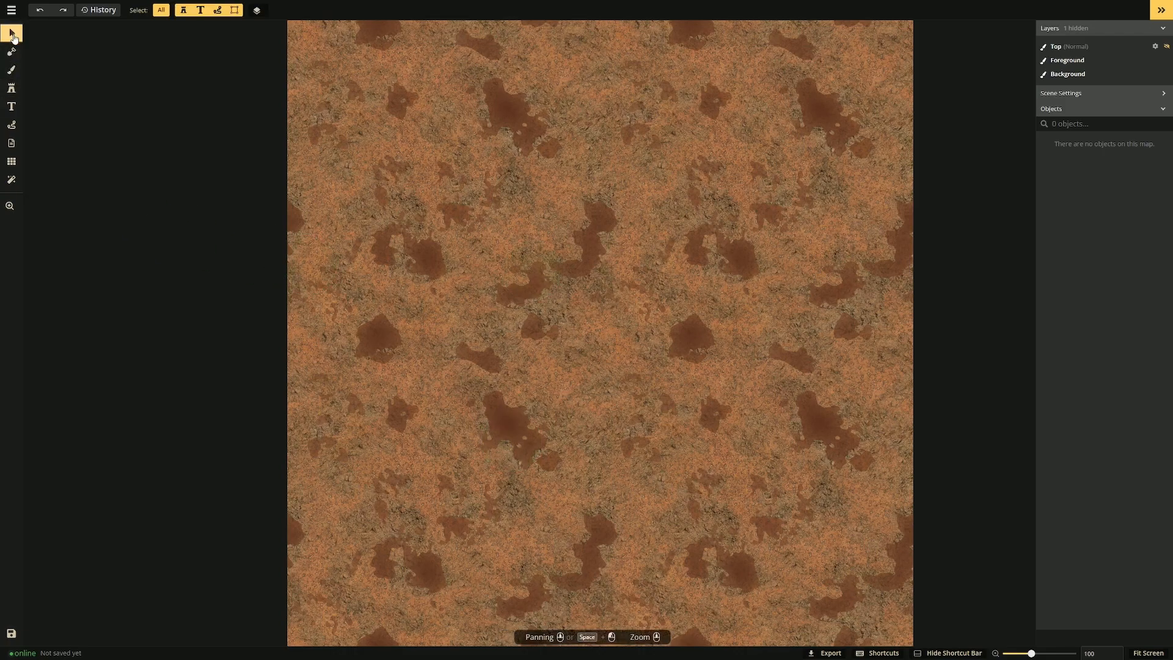
pyautogui.click(9, 53)
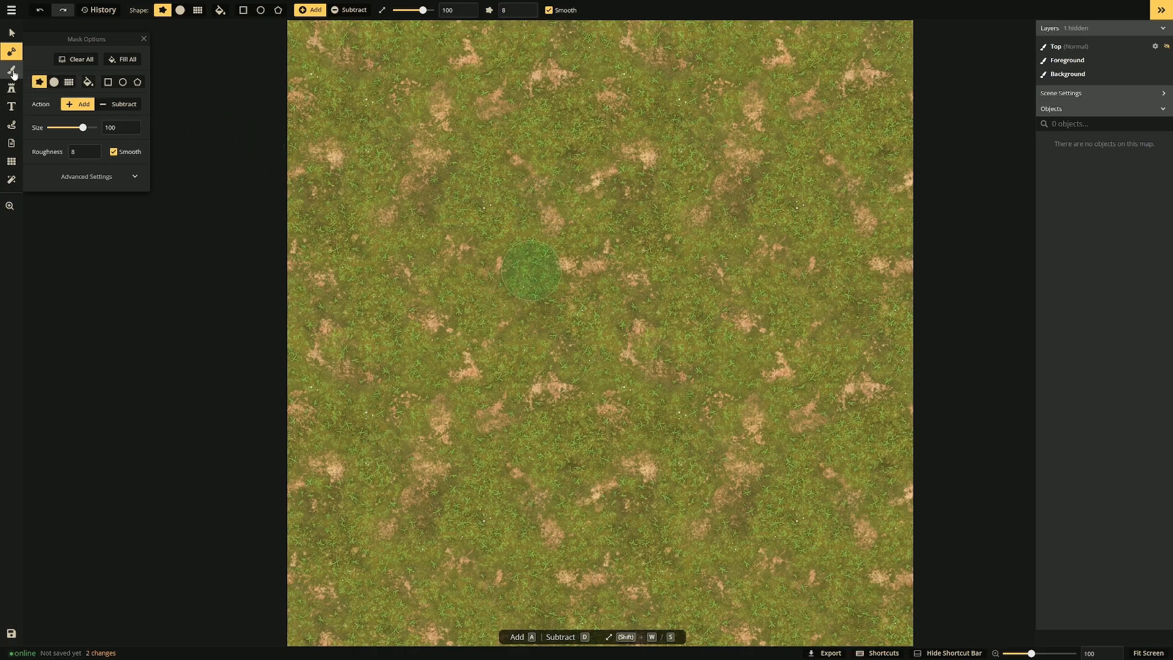
# Line all four edges of the map with random Summer Trees stamps at size 269, leaving a clearing in the middle.
pyautogui.click(19, 90)
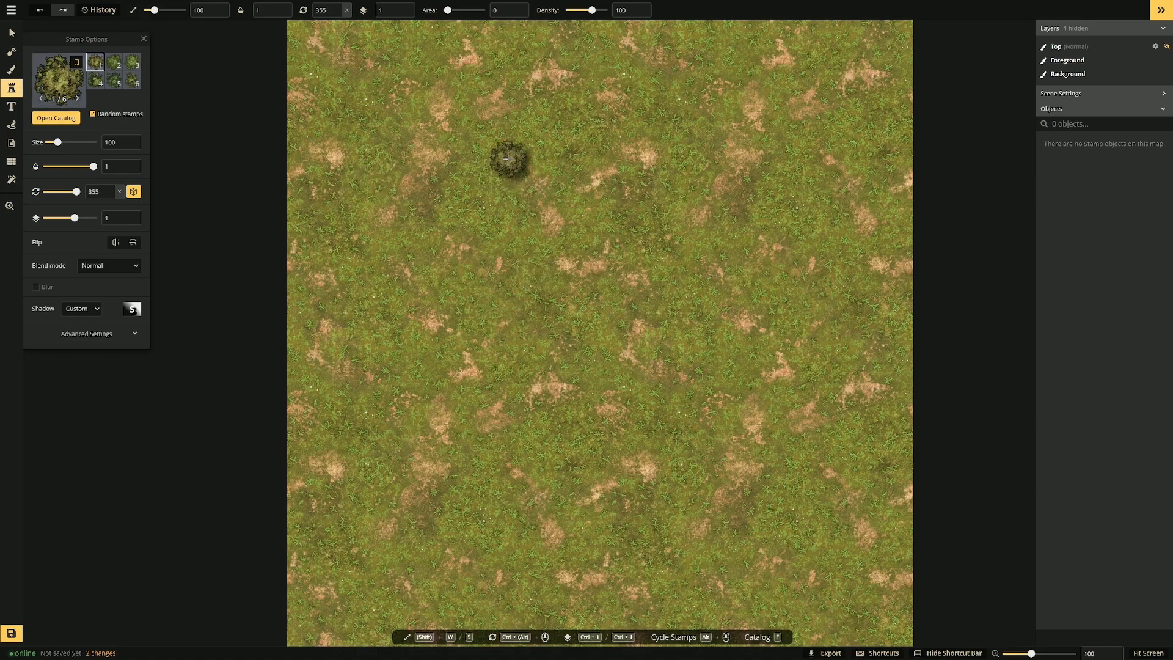
pyautogui.press('w')
pyautogui.press('w')
pyautogui.press('w')
pyautogui.press('w')
pyautogui.press('w')
pyautogui.scroll(-1, 455, 241)
pyautogui.press('w')
pyautogui.press('w')
pyautogui.press('w')
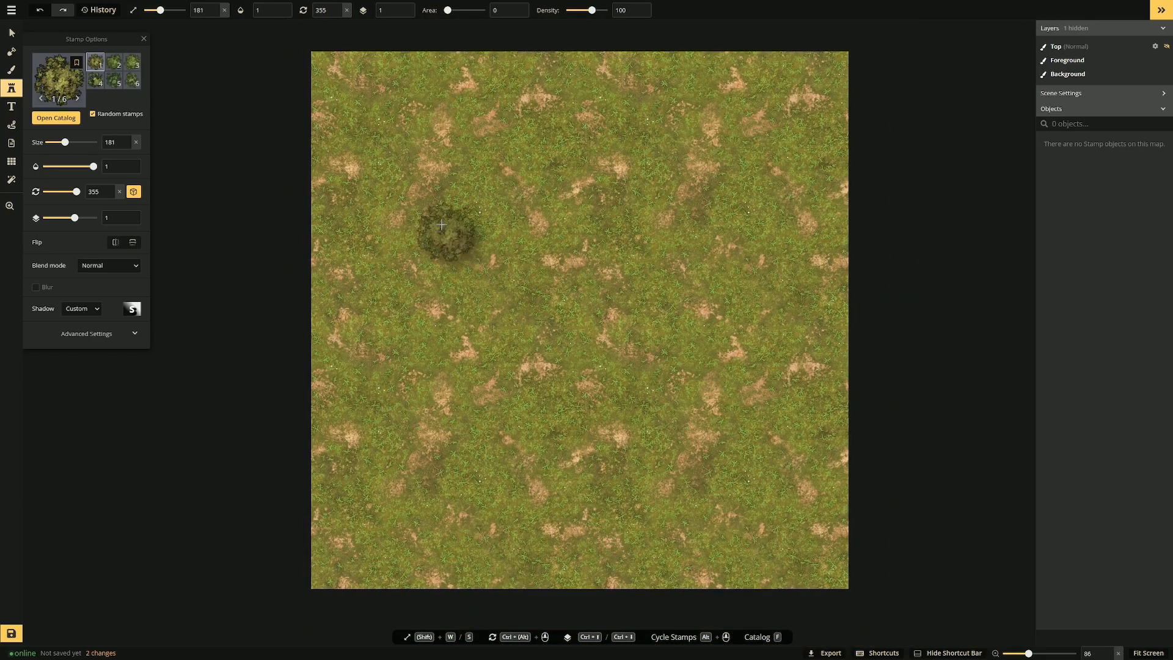
pyautogui.press('w')
pyautogui.press('w')
pyautogui.moveTo(162, 11)
pyautogui.mouseDown()
pyautogui.moveTo(183, 11)
pyautogui.moveTo(166, 10)
pyautogui.mouseUp()
pyautogui.moveTo(364, 72)
pyautogui.mouseDown()
pyautogui.moveTo(331, 101)
pyautogui.moveTo(303, 195)
pyautogui.moveTo(299, 373)
pyautogui.moveTo(316, 452)
pyautogui.moveTo(305, 547)
pyautogui.moveTo(323, 575)
pyautogui.moveTo(366, 605)
pyautogui.moveTo(424, 612)
pyautogui.moveTo(823, 586)
pyautogui.moveTo(859, 564)
pyautogui.moveTo(869, 532)
pyautogui.moveTo(859, 231)
pyautogui.moveTo(840, 63)
pyautogui.moveTo(566, 40)
pyautogui.moveTo(378, 41)
pyautogui.moveTo(324, 67)
pyautogui.mouseUp()
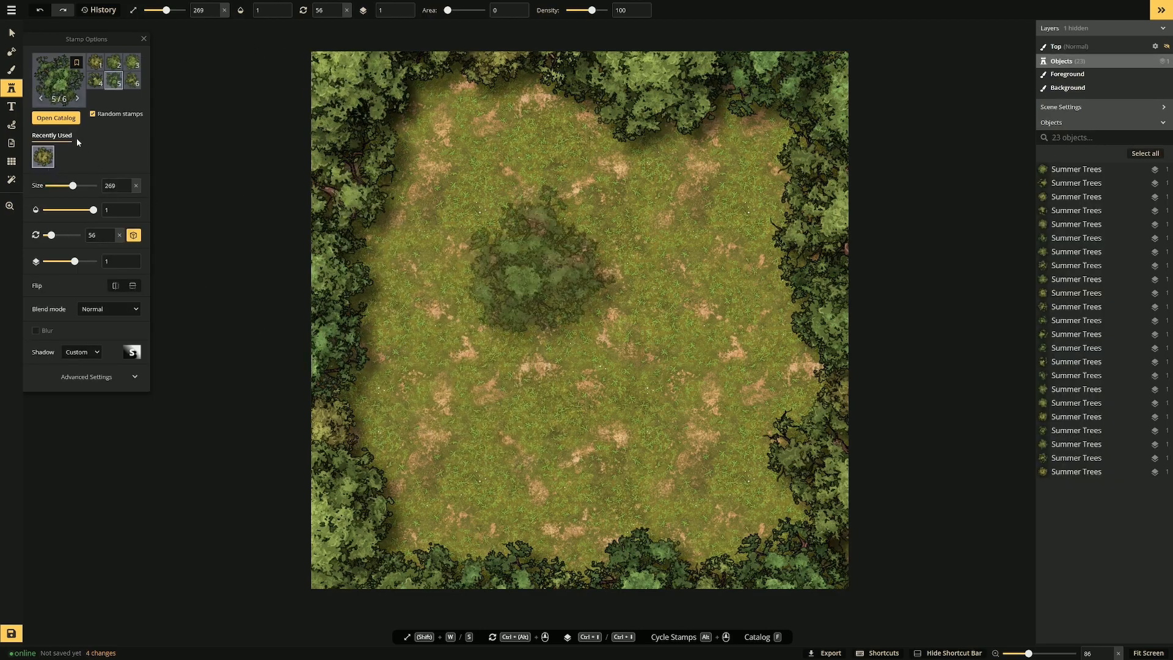
# Search the stamp catalog for "stump", choose the tree stump from the Forest pack and set its size to 16.
pyautogui.click(14, 89)
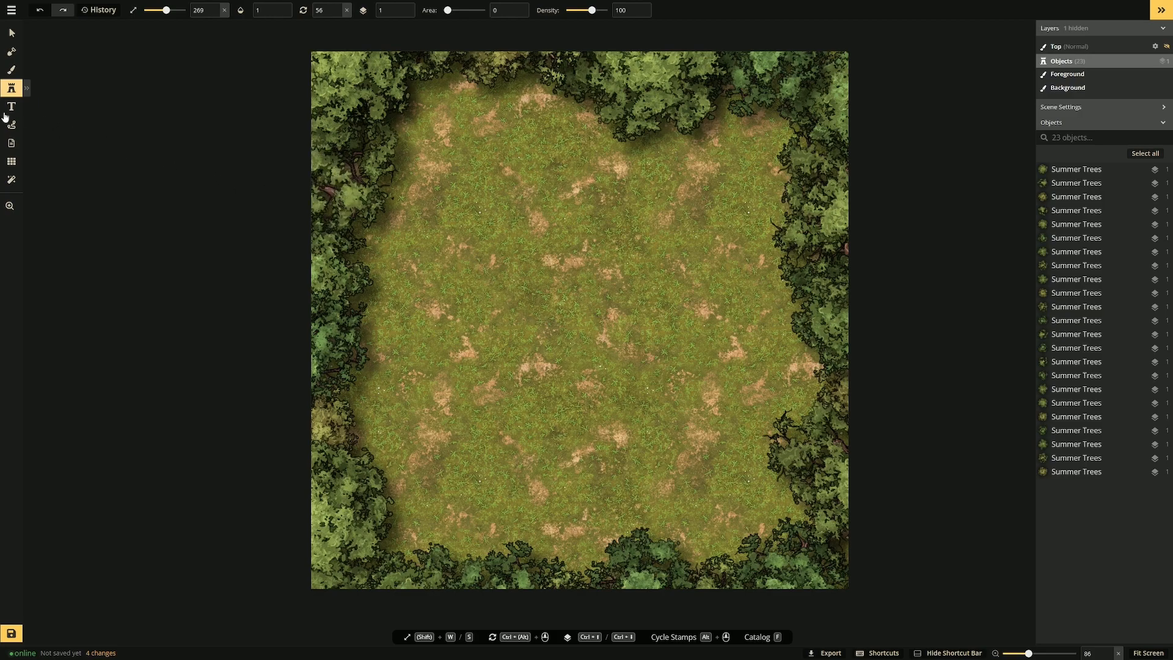
pyautogui.click(13, 89)
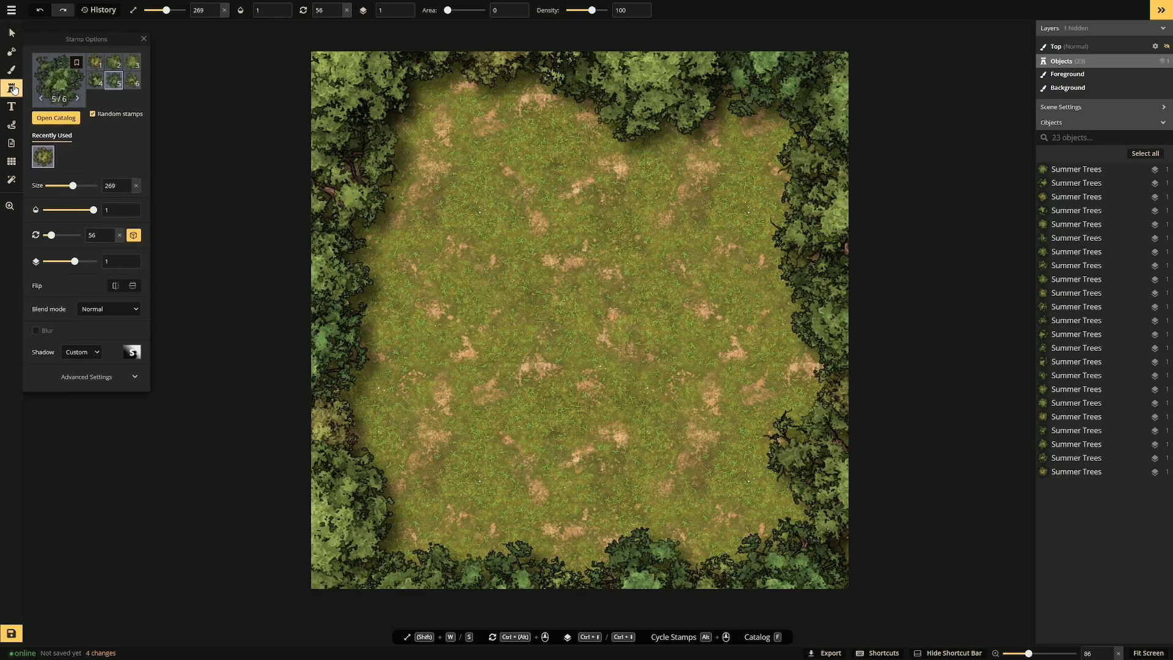
pyautogui.click(69, 119)
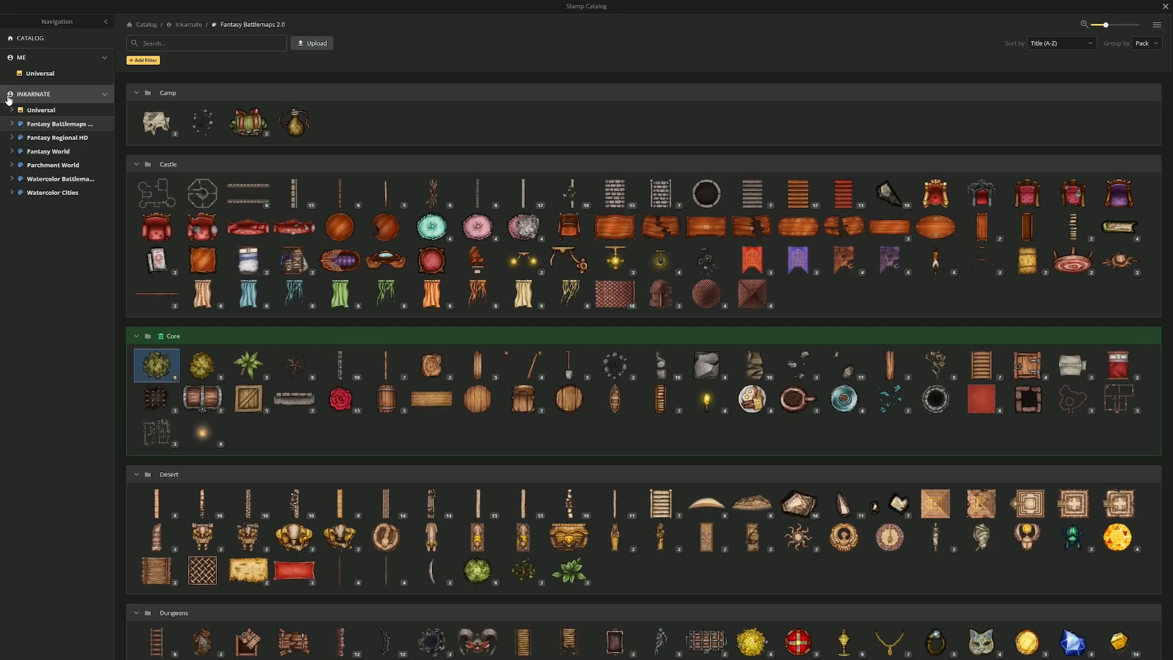
pyautogui.scroll(-6, 668, 462)
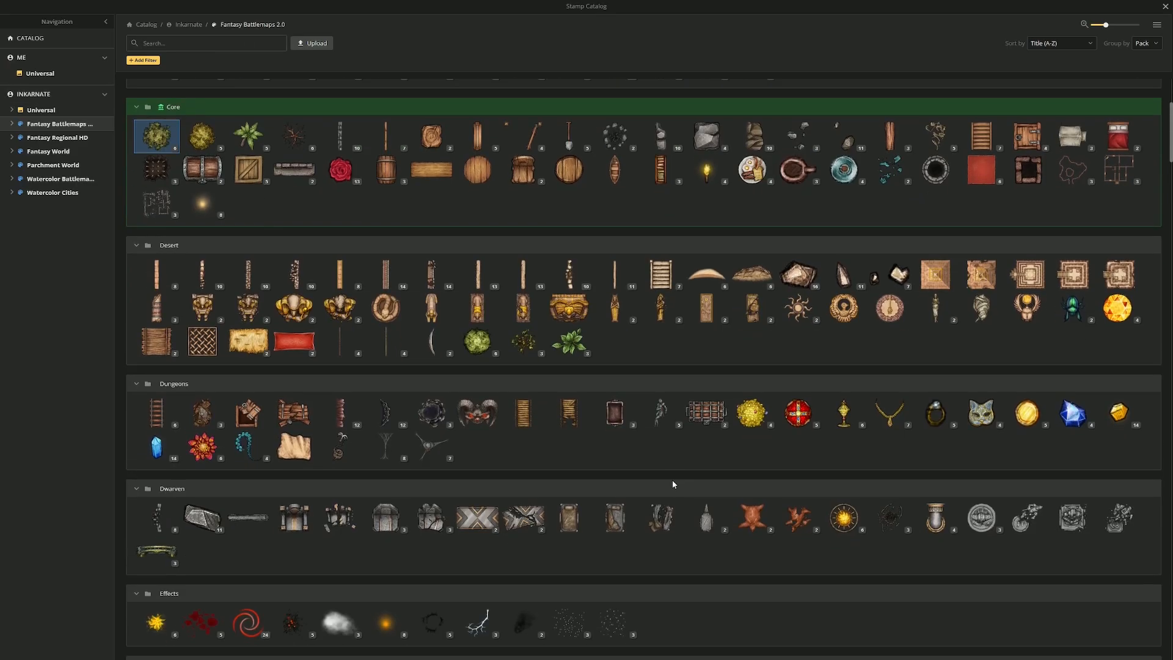
pyautogui.scroll(-3, 649, 477)
pyautogui.scroll(9, 647, 481)
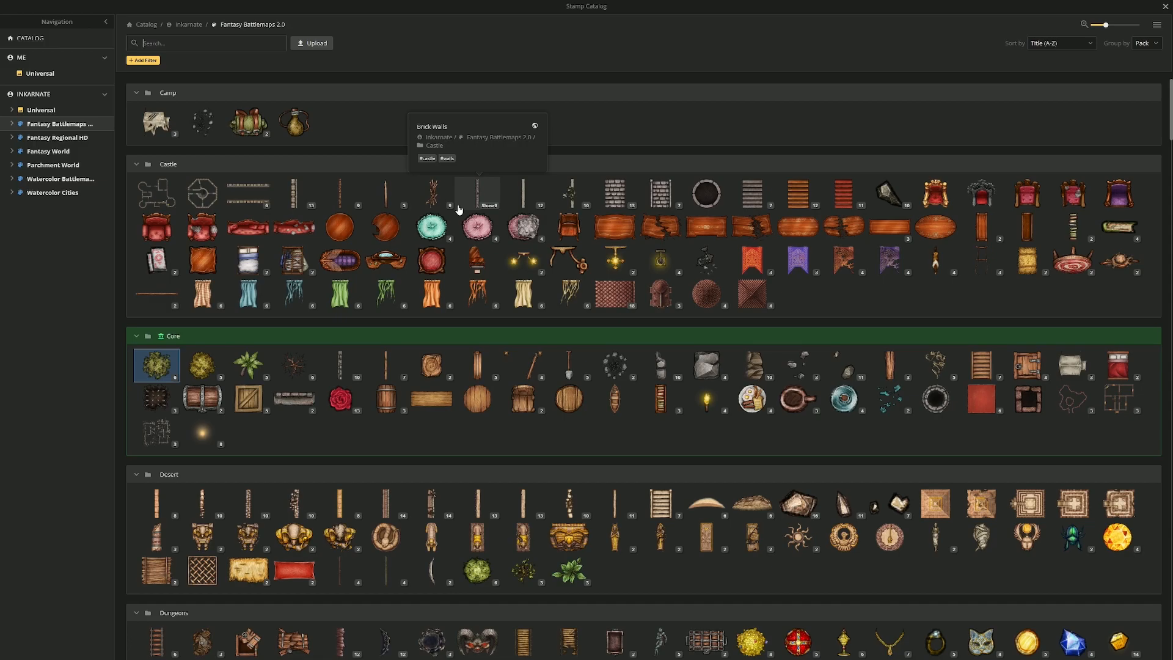
pyautogui.click(191, 43)
pyautogui.write('stump')
pyautogui.press('Return')
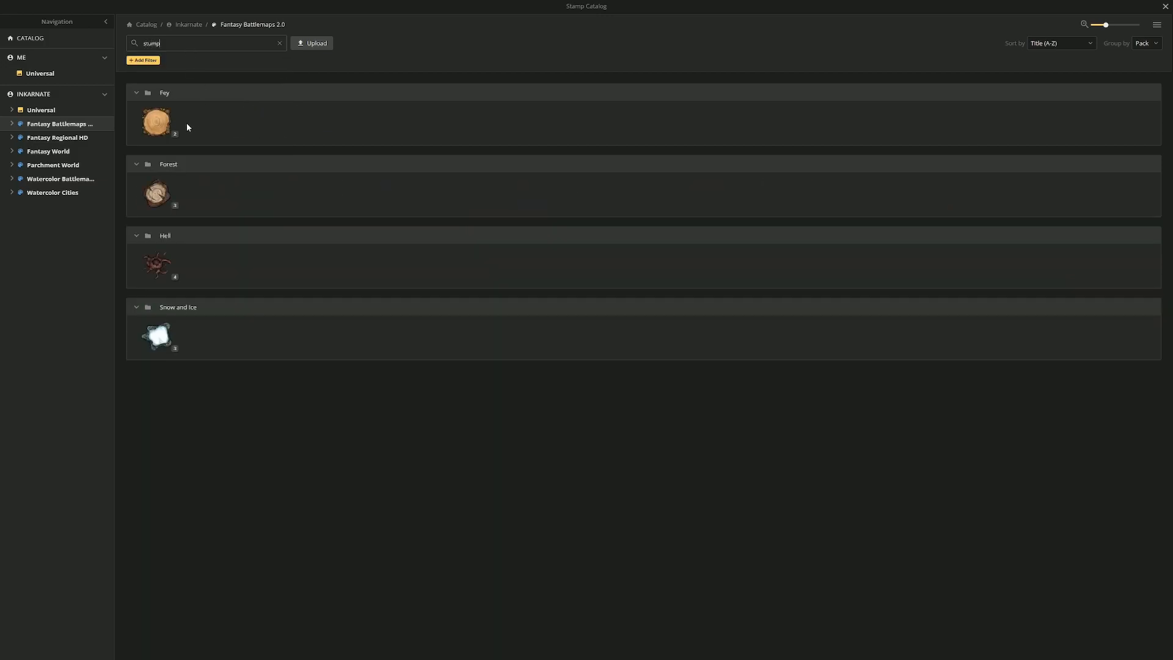
pyautogui.click(165, 191)
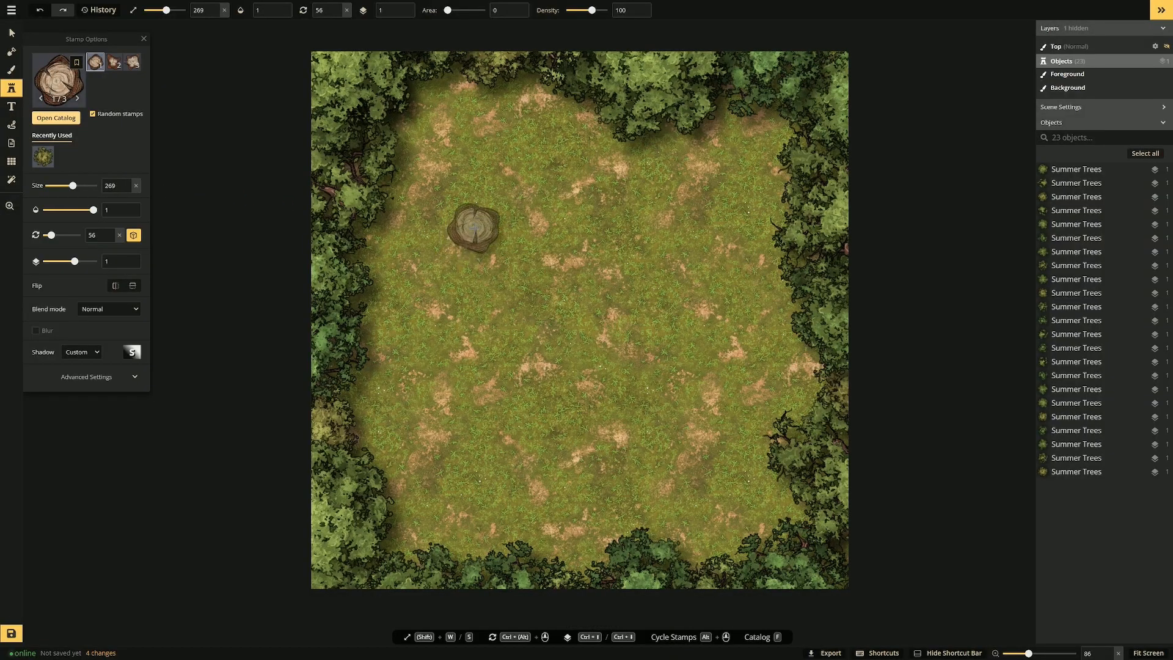
pyautogui.moveTo(169, 14); pyautogui.dragTo(148, 11)
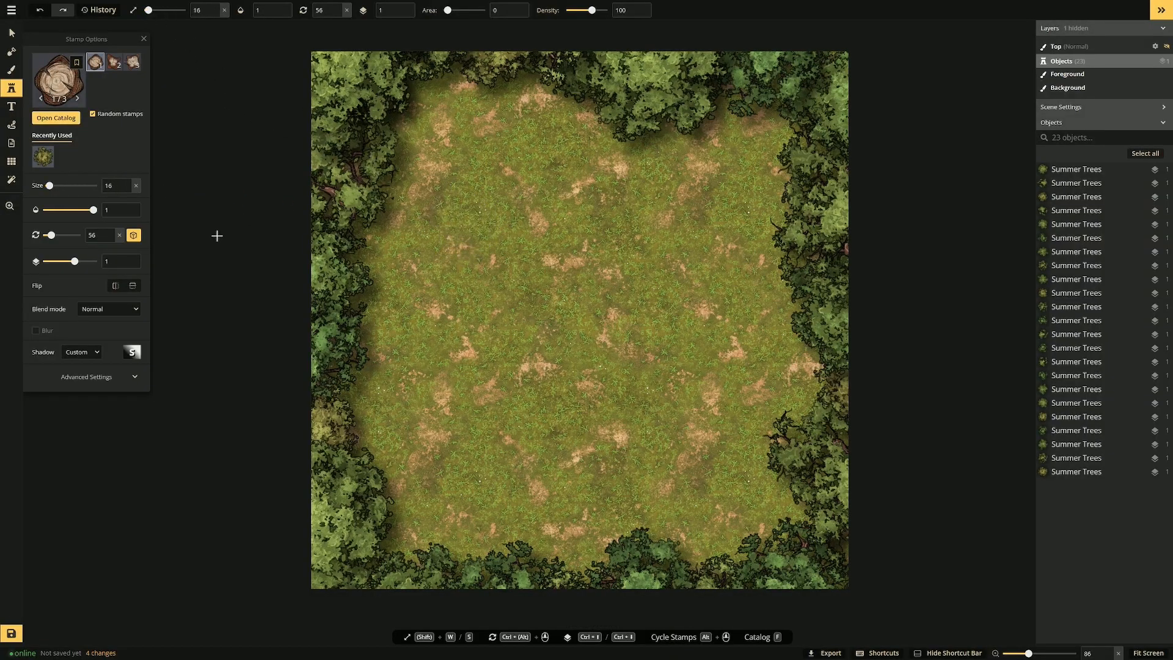
# Show the square grid over the map.
pyautogui.click(11, 161)
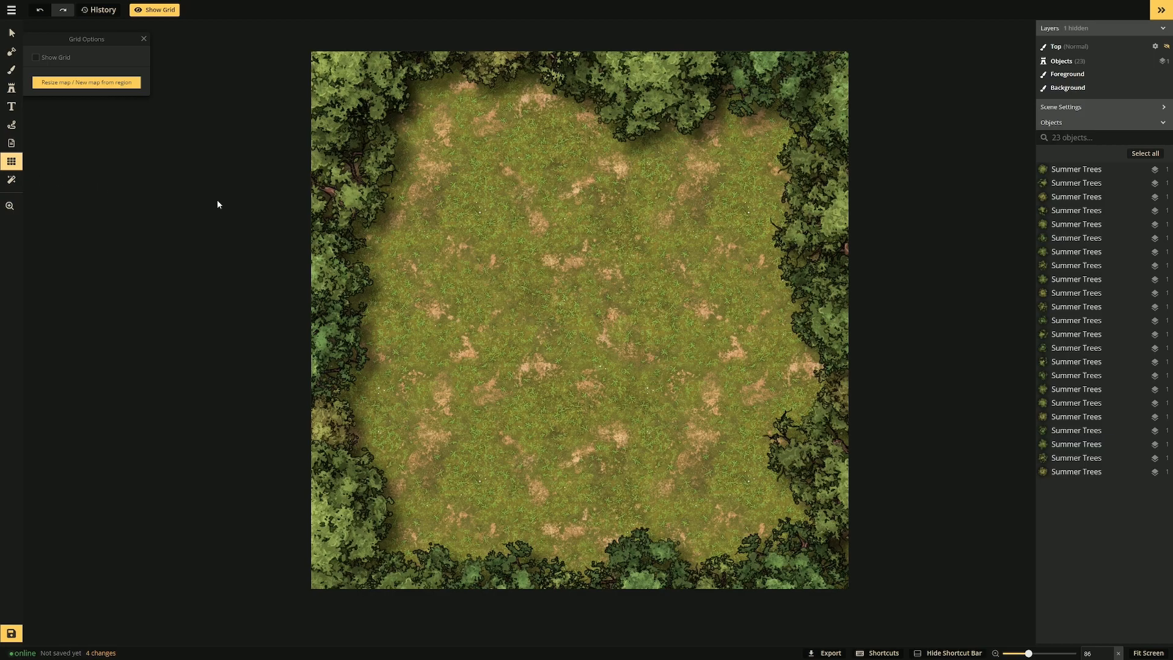
pyautogui.click(36, 57)
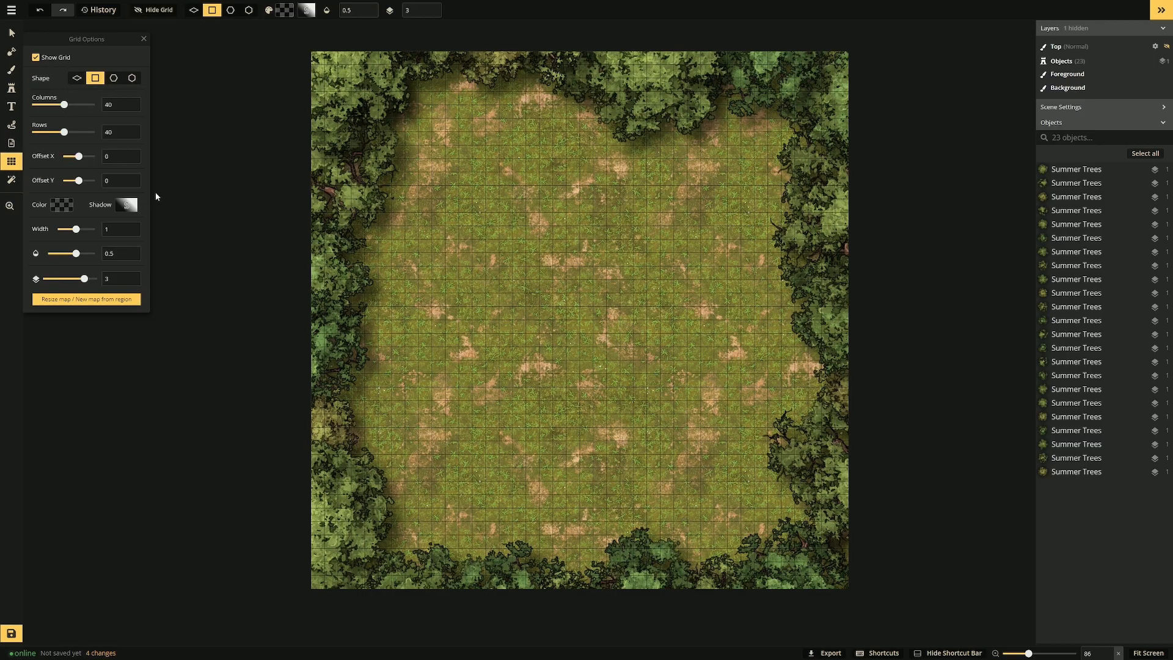
# Set up the brush with the plain green grass texture from the Core pack on the Foreground layer.
pyautogui.click(11, 70)
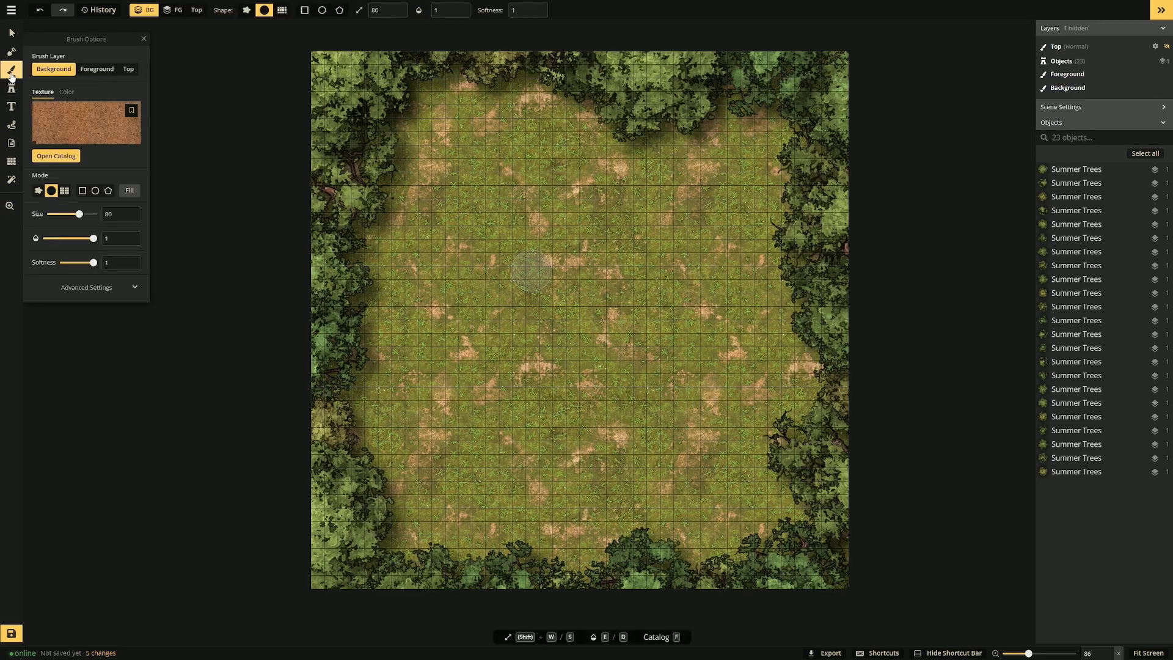
pyautogui.click(83, 134)
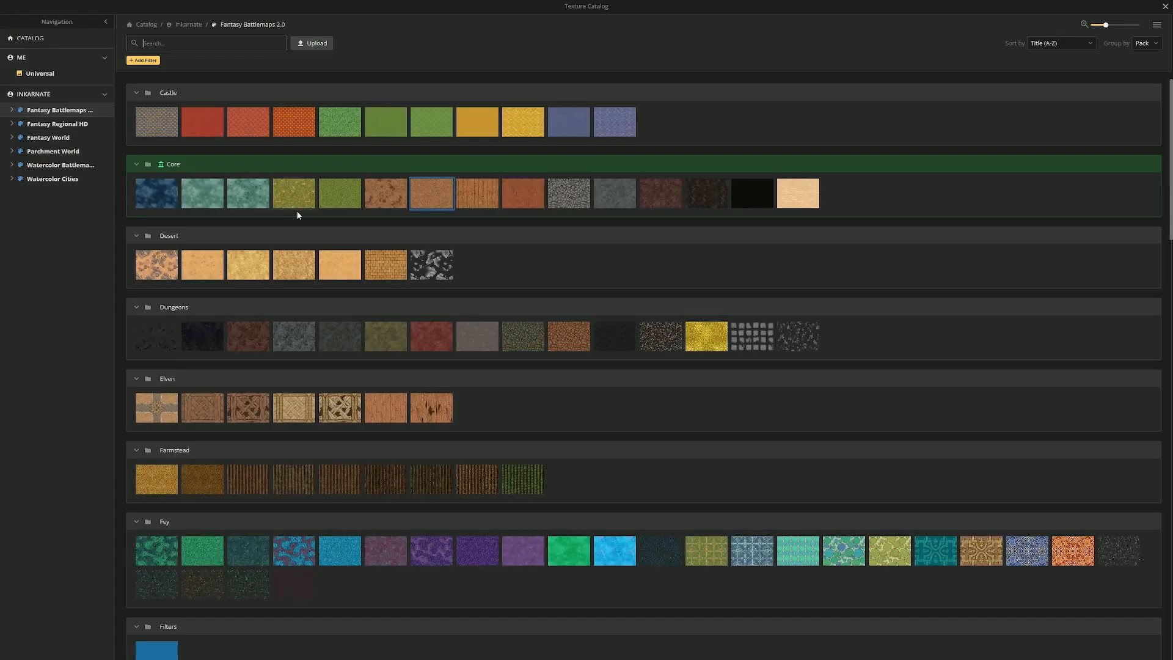
pyautogui.click(341, 192)
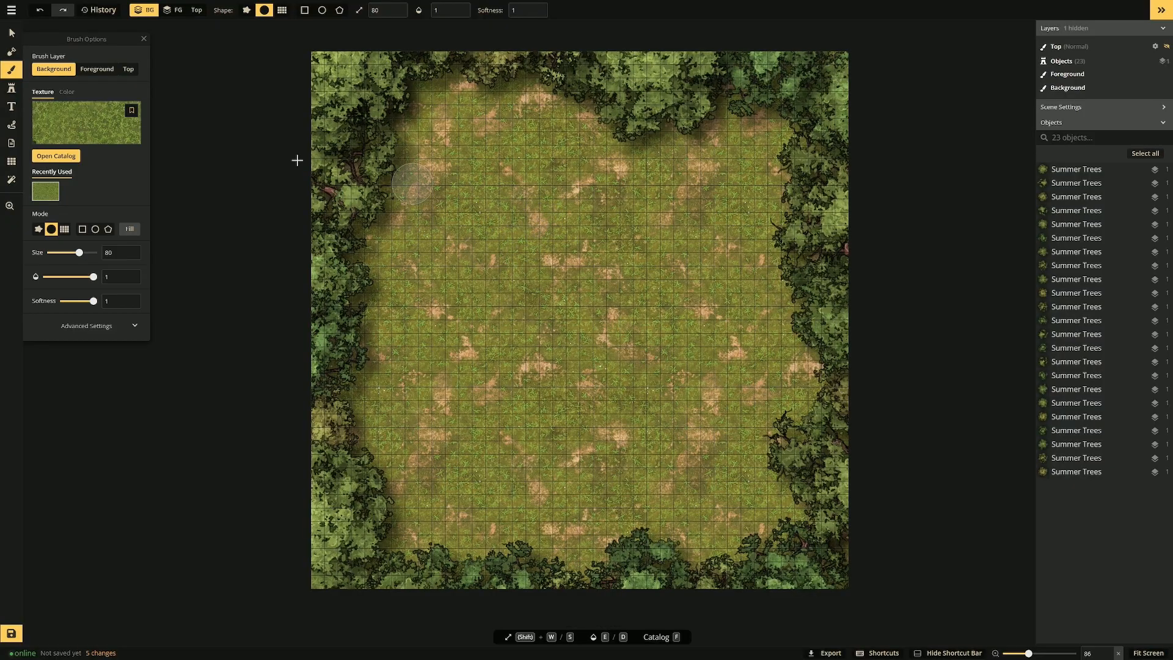
pyautogui.click(98, 74)
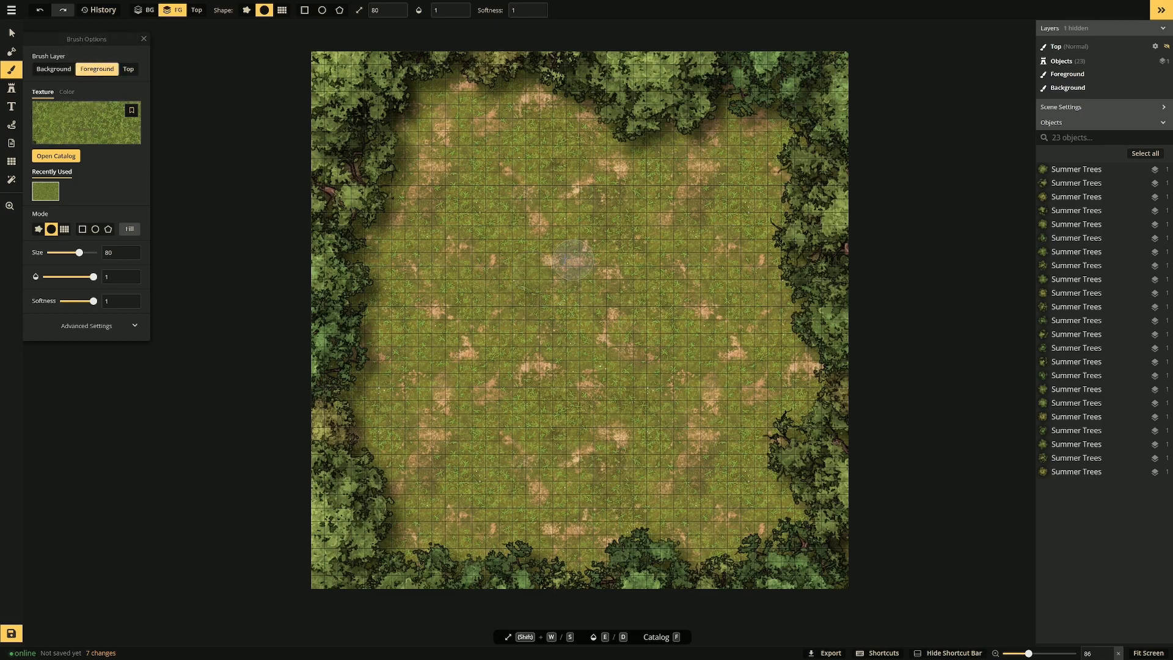
pyautogui.moveTo(592, 281); pyautogui.dragTo(569, 209)
pyautogui.moveTo(524, 222)
pyautogui.mouseDown()
pyautogui.moveTo(531, 194)
pyautogui.moveTo(565, 212)
pyautogui.mouseUp()
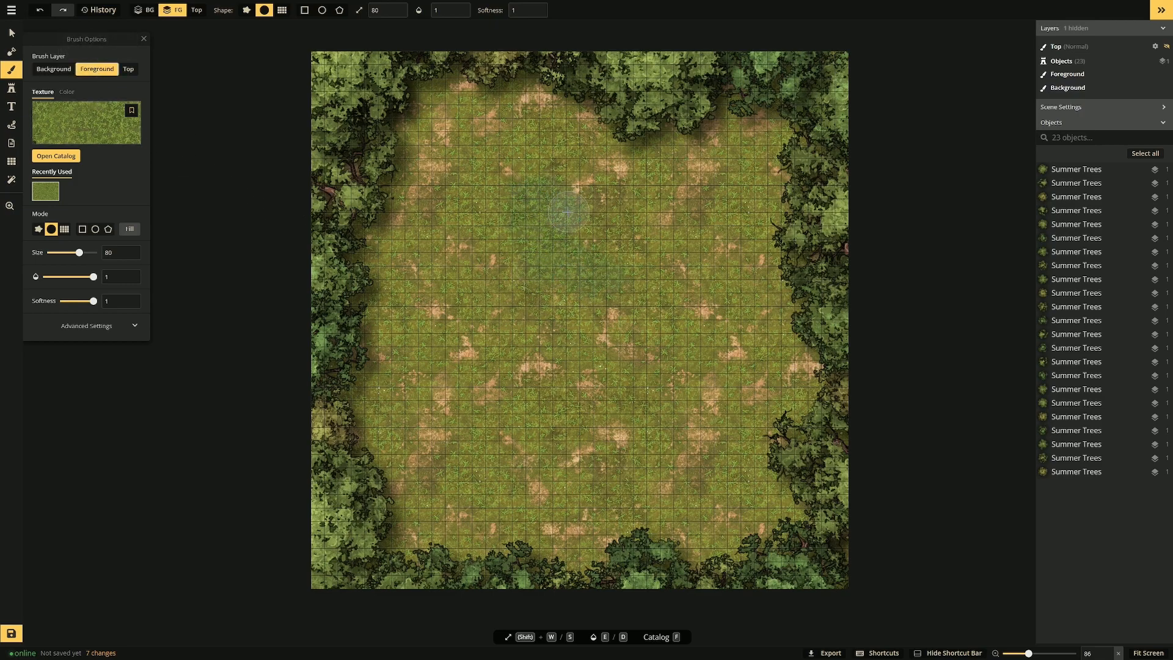
pyautogui.hotkey('ctrl', 'z')
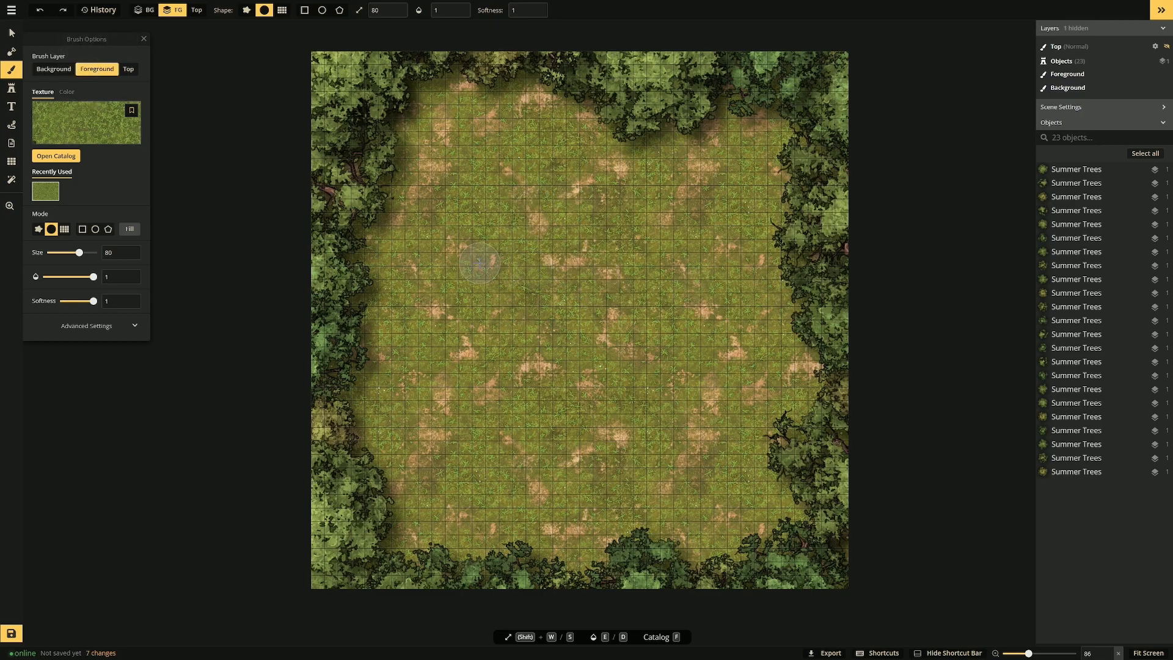
# Blend the plain grass over the clearing's dirt patches on the Foreground layer with brush size 200 and opacity 0.3.
pyautogui.moveTo(93, 277); pyautogui.dragTo(77, 280)
pyautogui.moveTo(78, 254); pyautogui.dragTo(181, 265)
pyautogui.moveTo(386, 273)
pyautogui.mouseDown()
pyautogui.moveTo(412, 298)
pyautogui.moveTo(517, 278)
pyautogui.moveTo(525, 264)
pyautogui.moveTo(419, 247)
pyautogui.moveTo(474, 208)
pyautogui.mouseUp()
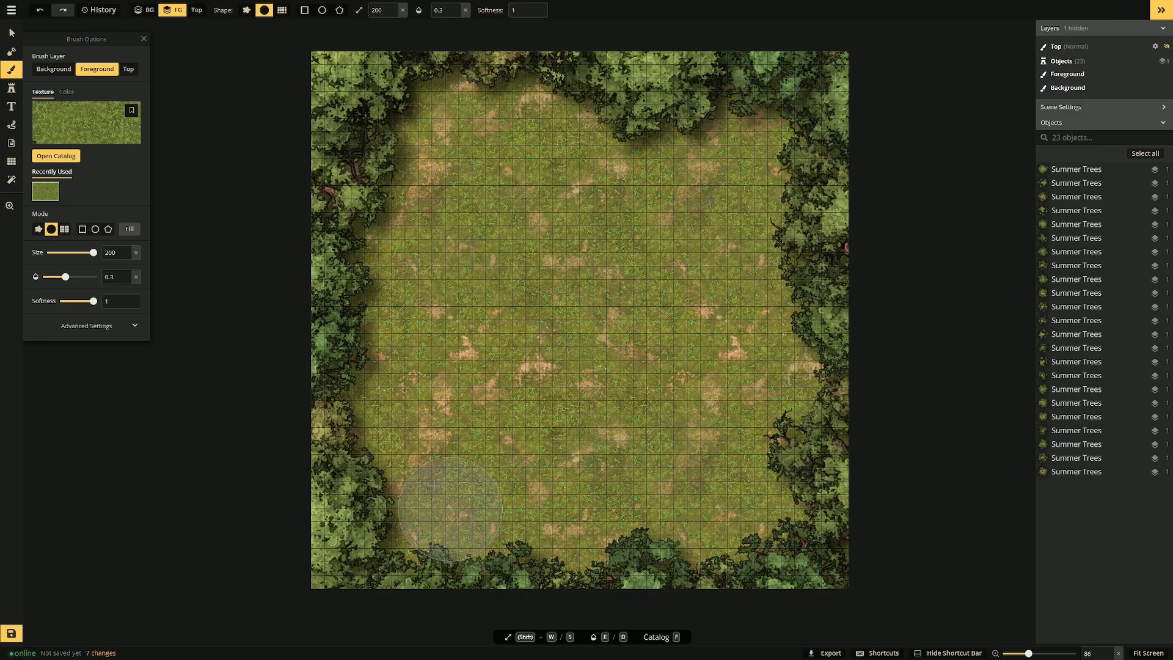
pyautogui.moveTo(518, 287)
pyautogui.mouseDown()
pyautogui.moveTo(484, 206)
pyautogui.moveTo(422, 193)
pyautogui.moveTo(384, 201)
pyautogui.moveTo(474, 119)
pyautogui.moveTo(542, 166)
pyautogui.mouseUp()
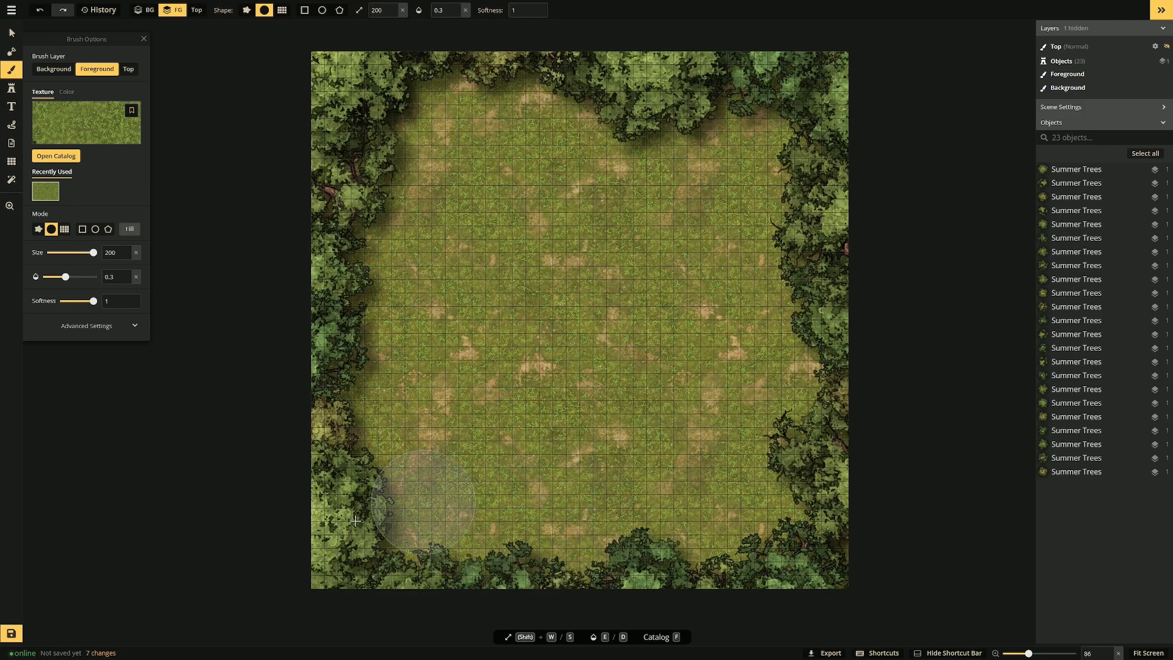
pyautogui.moveTo(494, 301)
pyautogui.mouseDown()
pyautogui.moveTo(683, 299)
pyautogui.moveTo(738, 175)
pyautogui.moveTo(687, 153)
pyautogui.moveTo(717, 127)
pyautogui.moveTo(561, 429)
pyautogui.moveTo(749, 393)
pyautogui.moveTo(809, 405)
pyautogui.mouseUp()
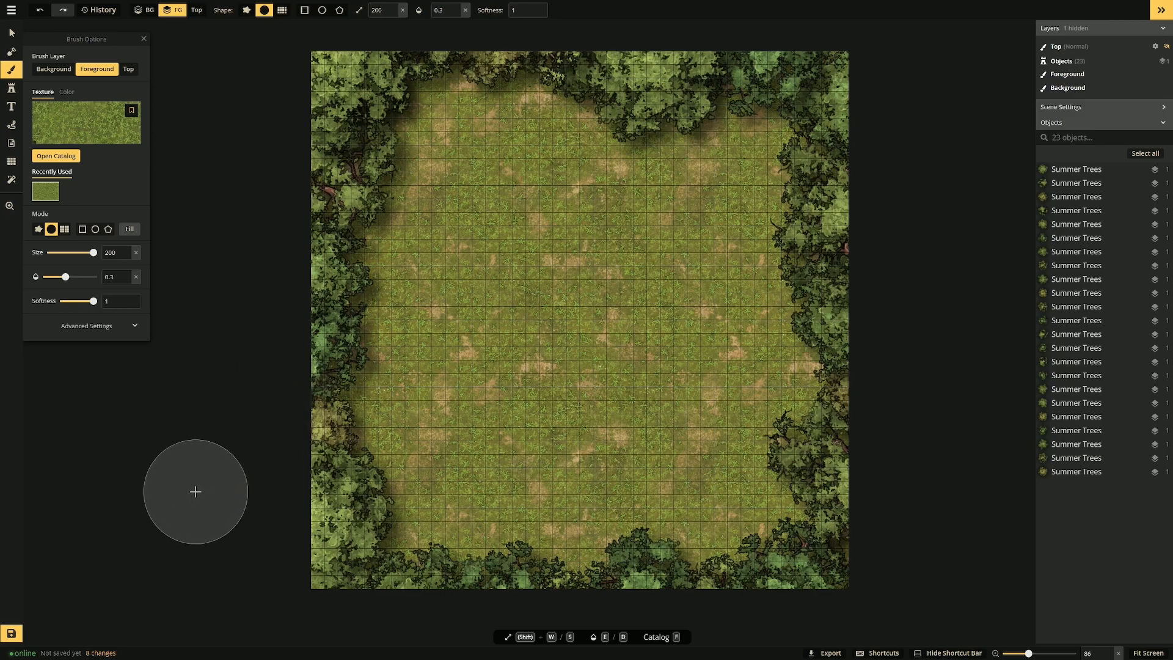
pyautogui.hotkey('ctrl', 'z')
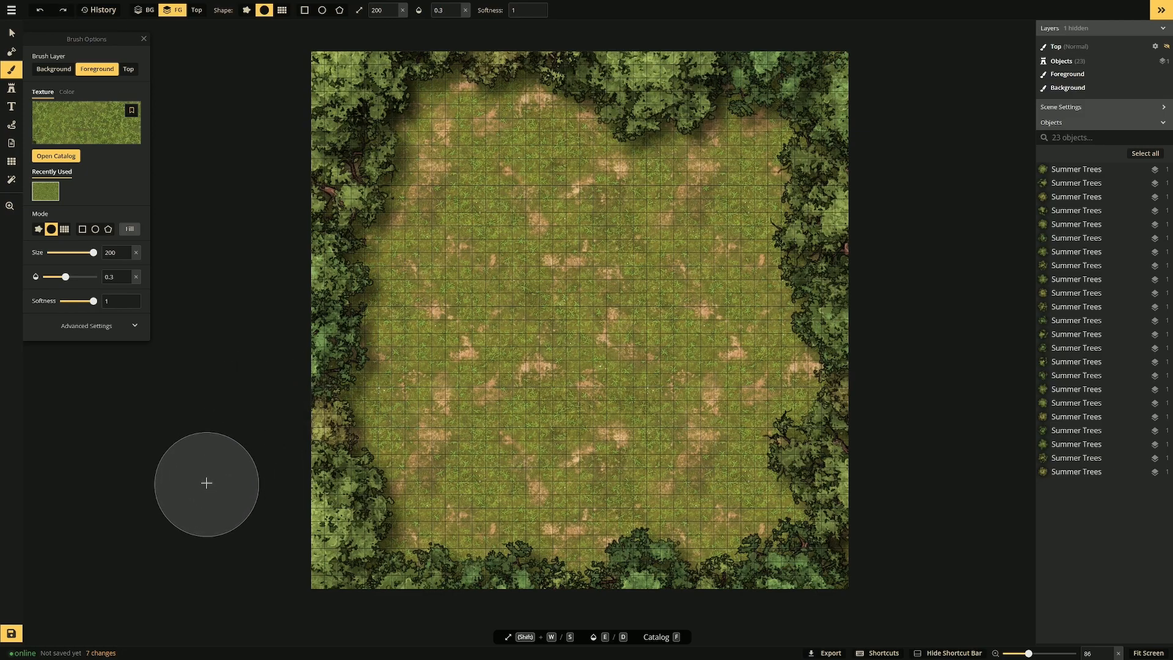
pyautogui.click(62, 10)
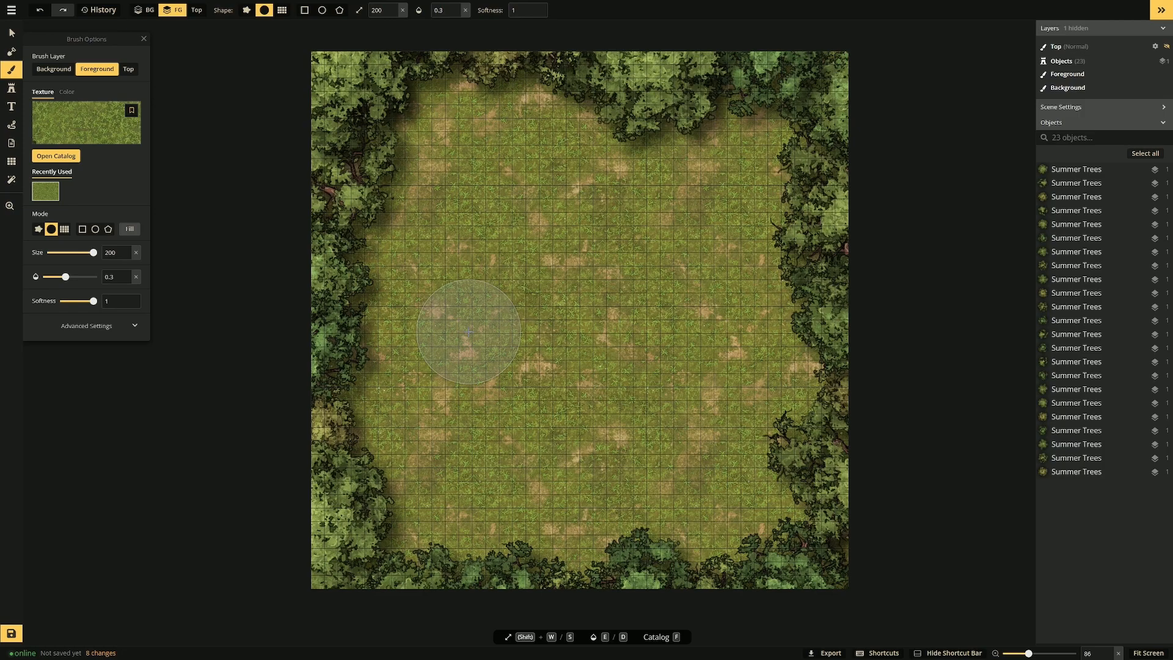
# Try placing one tree stump stamp at size 16 in the upper part of the clearing, and undo it.
pyautogui.click(11, 88)
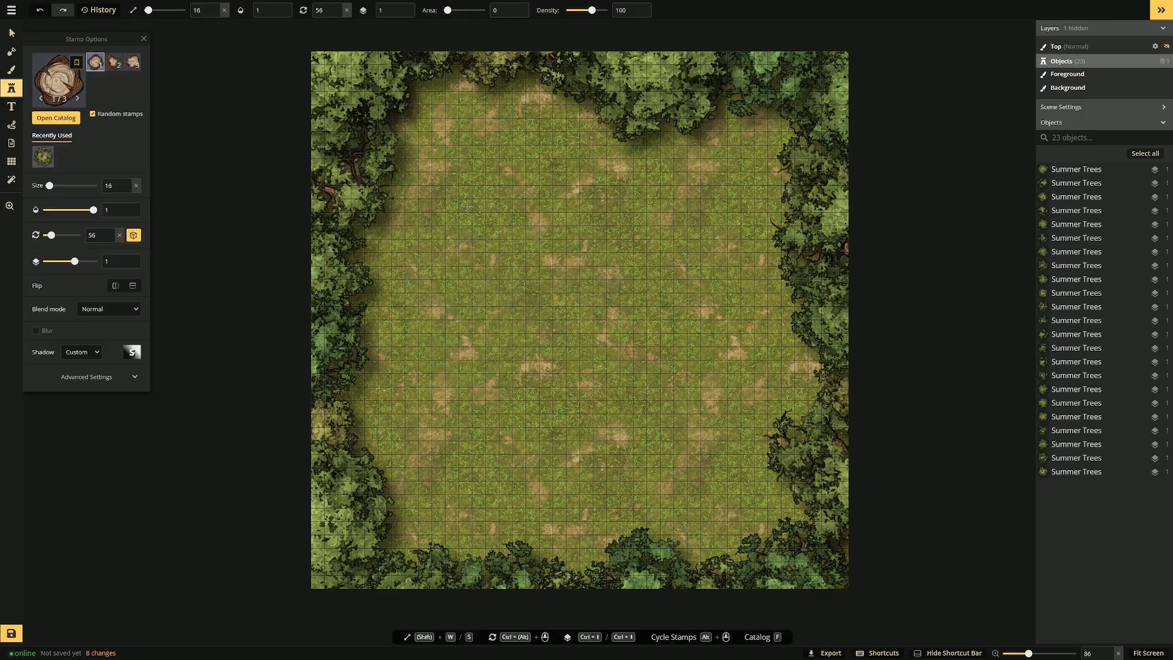
pyautogui.scroll(3, 458, 190)
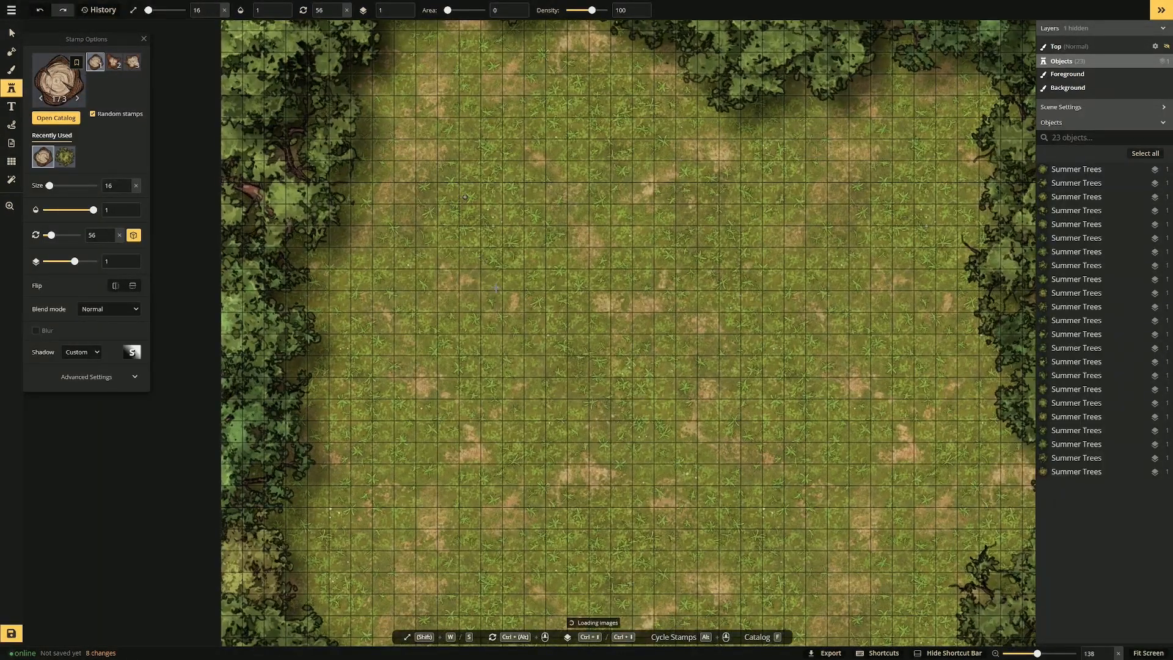
pyautogui.click(485, 247)
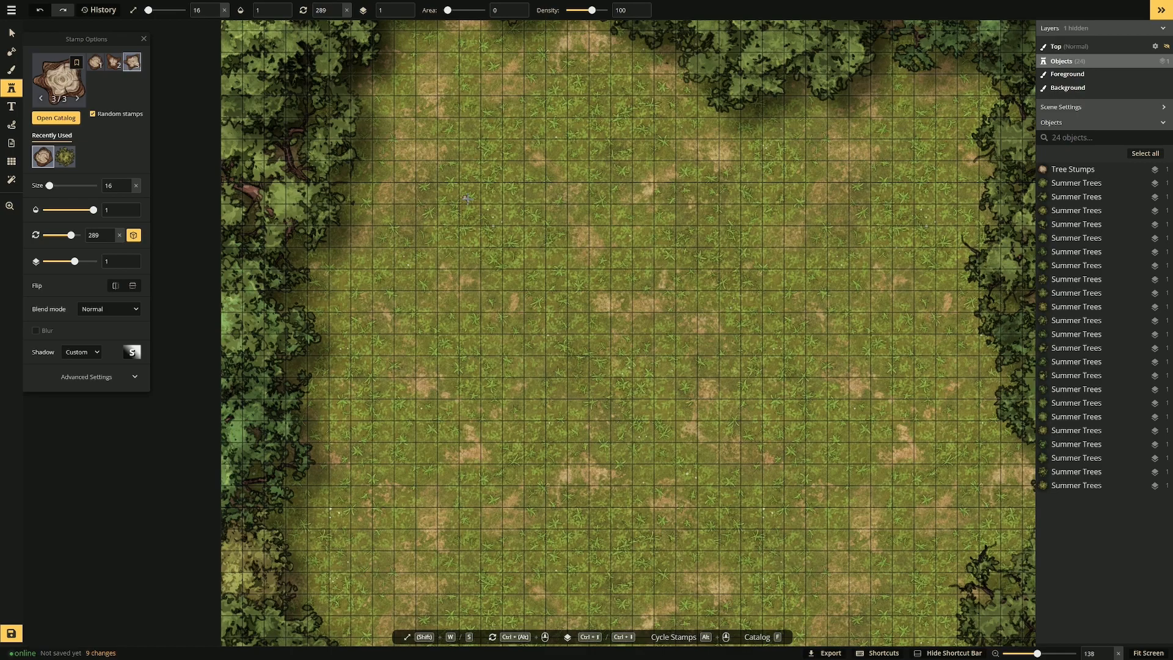
pyautogui.hotkey('ctrl', 'z')
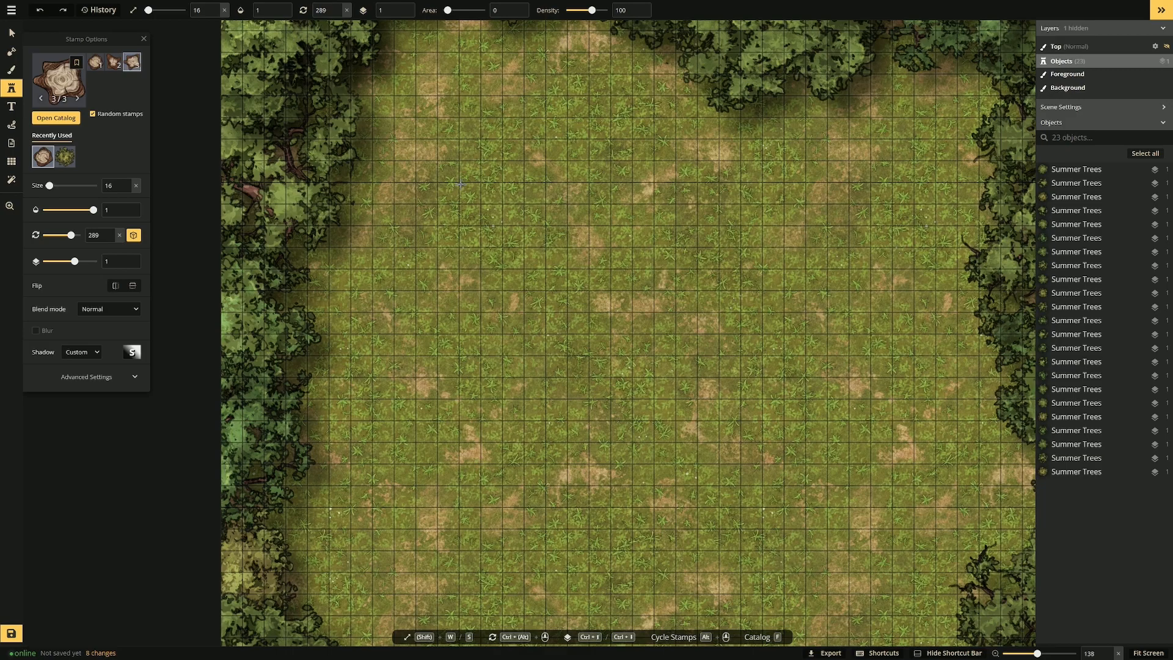
# Set the tree stump stamp's size to 69 and its placement mode to Multiple.
pyautogui.scroll(-3, 480, 182)
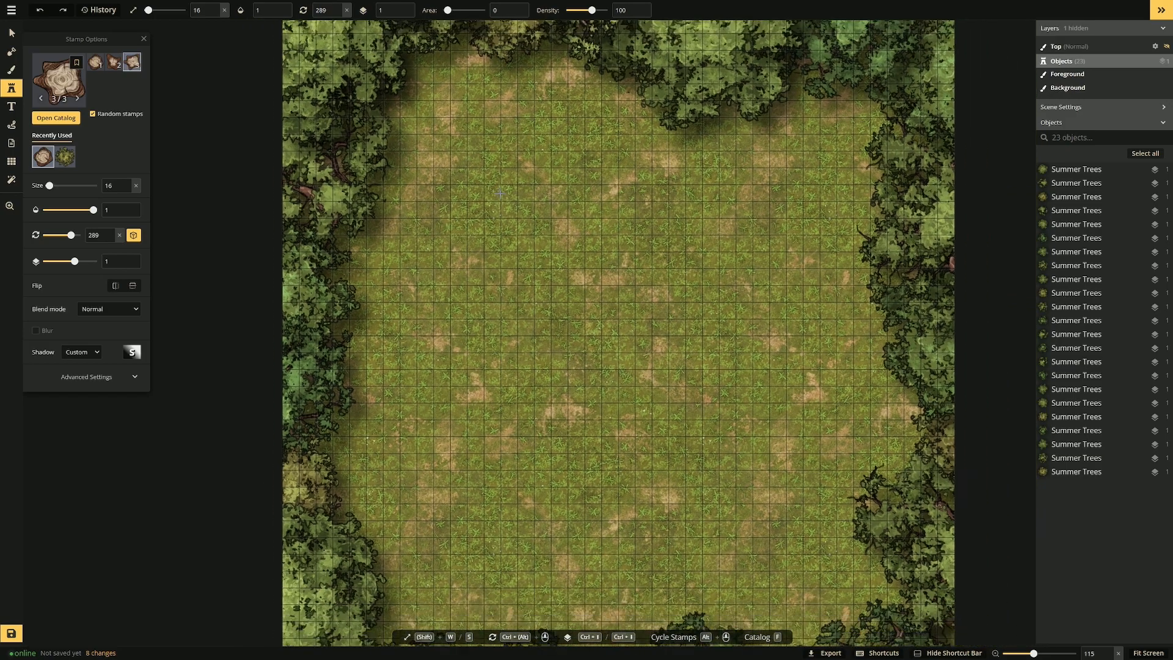
pyautogui.moveTo(47, 186); pyautogui.dragTo(54, 186)
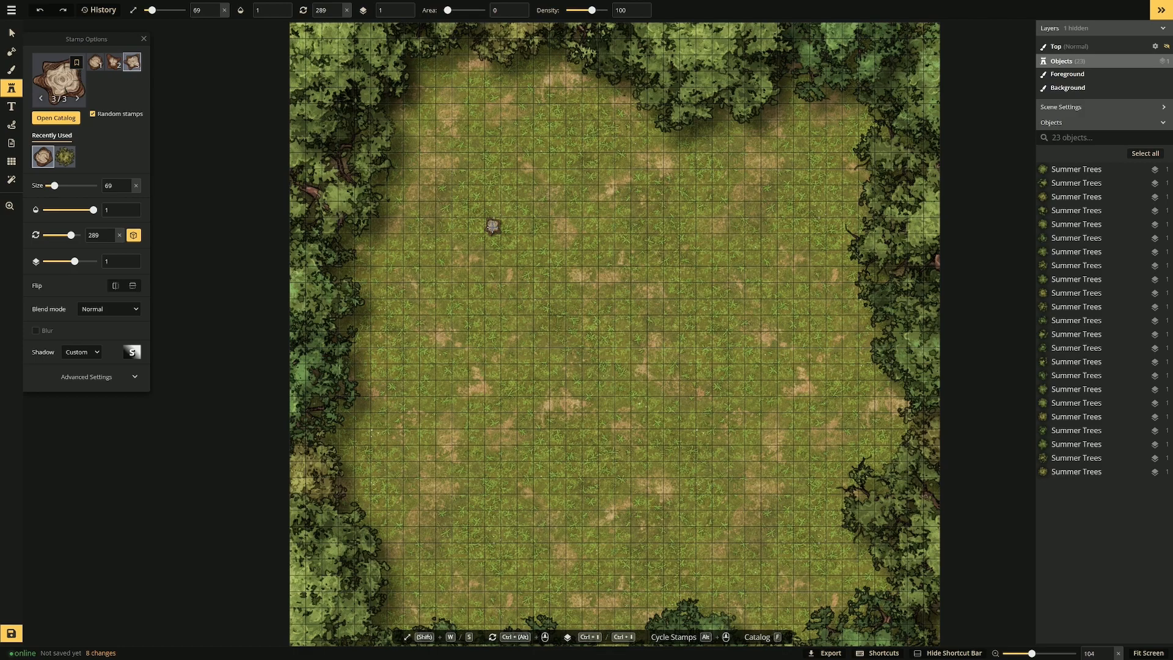
pyautogui.scroll(1, 493, 226)
pyautogui.scroll(-3, 493, 228)
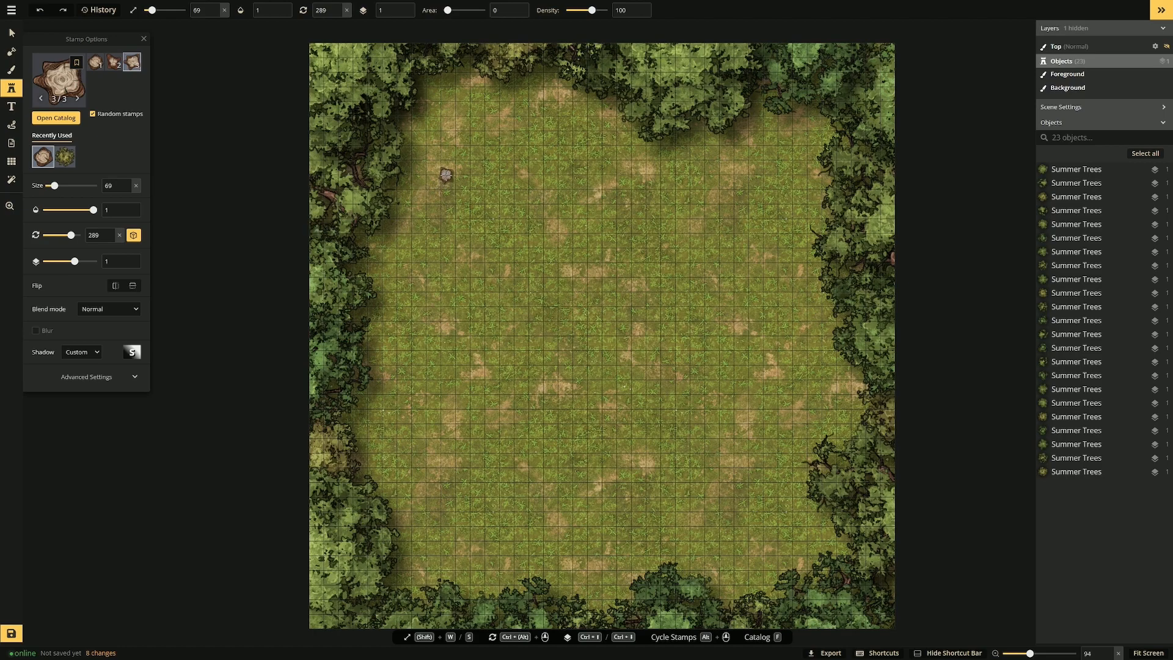
pyautogui.click(98, 378)
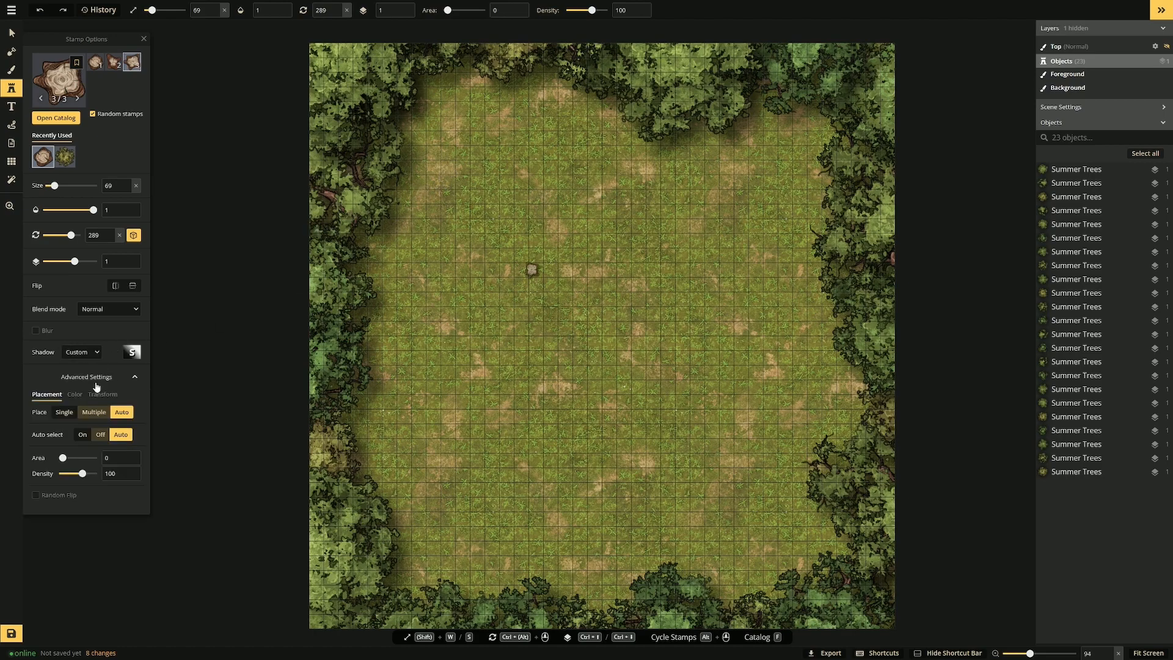
pyautogui.click(95, 412)
# Try scattering stumps across the clearing at density 100 and at density 39, undoing each attempt.
pyautogui.moveTo(533, 241)
pyautogui.mouseDown()
pyautogui.moveTo(512, 265)
pyautogui.moveTo(529, 320)
pyautogui.moveTo(555, 329)
pyautogui.moveTo(543, 283)
pyautogui.moveTo(521, 288)
pyautogui.moveTo(532, 274)
pyautogui.moveTo(568, 277)
pyautogui.moveTo(565, 311)
pyautogui.mouseUp()
pyautogui.hotkey('ctrl', 'z')
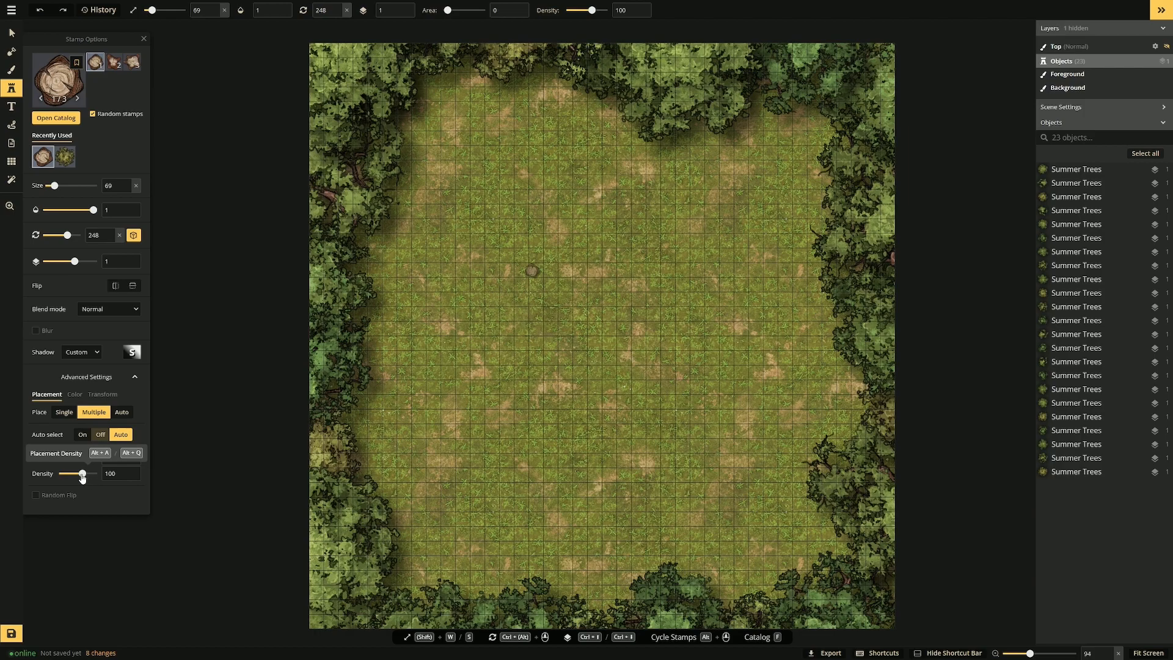
pyautogui.moveTo(83, 475); pyautogui.dragTo(76, 474)
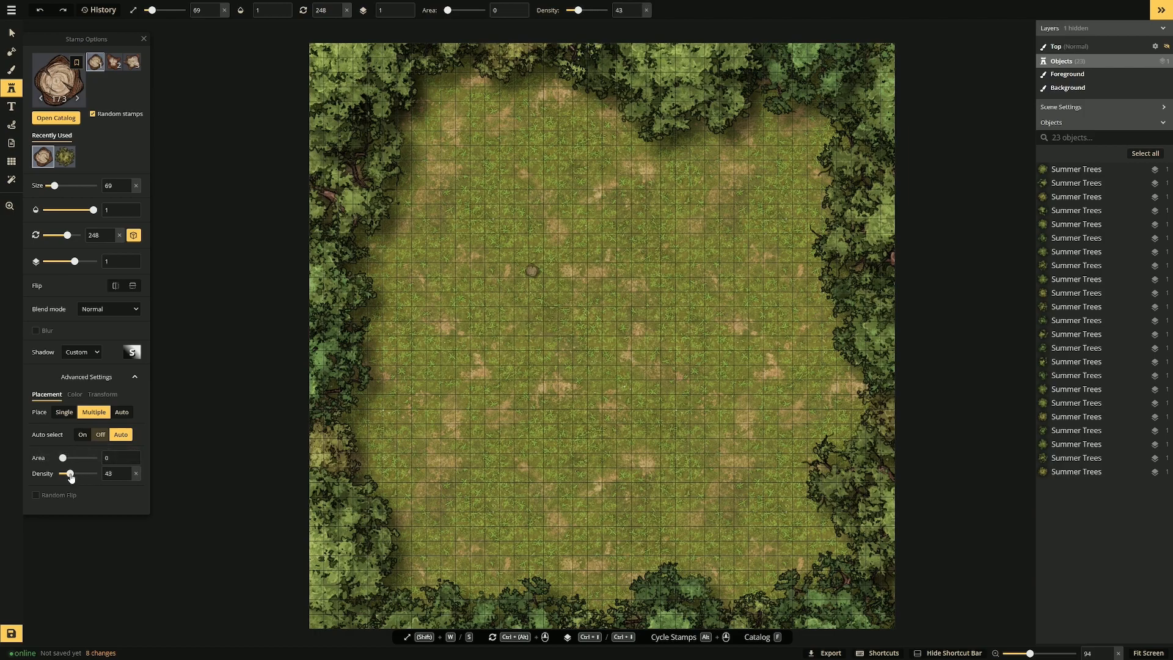
pyautogui.moveTo(487, 250)
pyautogui.mouseDown()
pyautogui.moveTo(478, 337)
pyautogui.moveTo(562, 317)
pyautogui.moveTo(502, 324)
pyautogui.moveTo(515, 272)
pyautogui.moveTo(548, 228)
pyautogui.moveTo(541, 197)
pyautogui.moveTo(615, 227)
pyautogui.moveTo(624, 265)
pyautogui.moveTo(583, 344)
pyautogui.moveTo(612, 352)
pyautogui.mouseUp()
pyautogui.hotkey('ctrl', 'z')
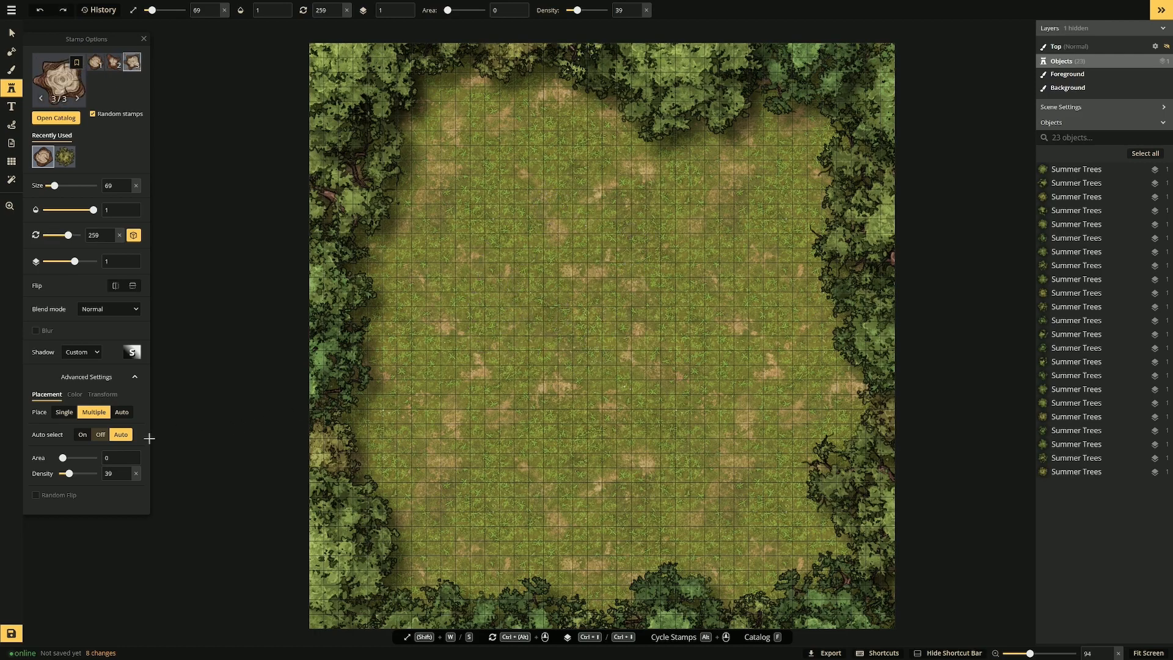
# Set the placement density to 22 and scatter tree stumps over the whole clearing.
pyautogui.moveTo(71, 475); pyautogui.dragTo(68, 475)
pyautogui.moveTo(470, 132)
pyautogui.mouseDown()
pyautogui.moveTo(525, 186)
pyautogui.moveTo(419, 236)
pyautogui.moveTo(440, 169)
pyautogui.moveTo(469, 192)
pyautogui.moveTo(391, 317)
pyautogui.moveTo(478, 307)
pyautogui.moveTo(525, 272)
pyautogui.moveTo(557, 221)
pyautogui.moveTo(541, 197)
pyautogui.moveTo(530, 205)
pyautogui.moveTo(616, 206)
pyautogui.moveTo(739, 174)
pyautogui.moveTo(766, 254)
pyautogui.moveTo(738, 296)
pyautogui.moveTo(675, 297)
pyautogui.moveTo(650, 274)
pyautogui.moveTo(602, 265)
pyautogui.moveTo(600, 243)
pyautogui.moveTo(653, 223)
pyautogui.moveTo(496, 345)
pyautogui.moveTo(478, 334)
pyautogui.moveTo(429, 402)
pyautogui.moveTo(425, 434)
pyautogui.moveTo(457, 424)
pyautogui.moveTo(744, 444)
pyautogui.moveTo(816, 463)
pyautogui.moveTo(756, 497)
pyautogui.moveTo(767, 548)
pyautogui.moveTo(751, 556)
pyautogui.moveTo(637, 503)
pyautogui.moveTo(690, 500)
pyautogui.moveTo(596, 482)
pyautogui.moveTo(594, 506)
pyautogui.moveTo(636, 554)
pyautogui.moveTo(630, 526)
pyautogui.moveTo(491, 521)
pyautogui.moveTo(540, 509)
pyautogui.moveTo(582, 471)
pyautogui.moveTo(488, 487)
pyautogui.moveTo(441, 523)
pyautogui.moveTo(460, 487)
pyautogui.moveTo(501, 456)
pyautogui.moveTo(471, 485)
pyautogui.moveTo(414, 451)
pyautogui.moveTo(385, 381)
pyautogui.moveTo(409, 327)
pyautogui.moveTo(512, 365)
pyautogui.moveTo(615, 367)
pyautogui.moveTo(579, 334)
pyautogui.moveTo(776, 392)
pyautogui.moveTo(815, 374)
pyautogui.moveTo(720, 361)
pyautogui.moveTo(736, 273)
pyautogui.moveTo(703, 276)
pyautogui.moveTo(720, 251)
pyautogui.mouseUp()
pyautogui.moveTo(591, 170)
pyautogui.mouseDown()
pyautogui.moveTo(500, 133)
pyautogui.moveTo(525, 180)
pyautogui.moveTo(500, 329)
pyautogui.moveTo(502, 417)
pyautogui.mouseUp()
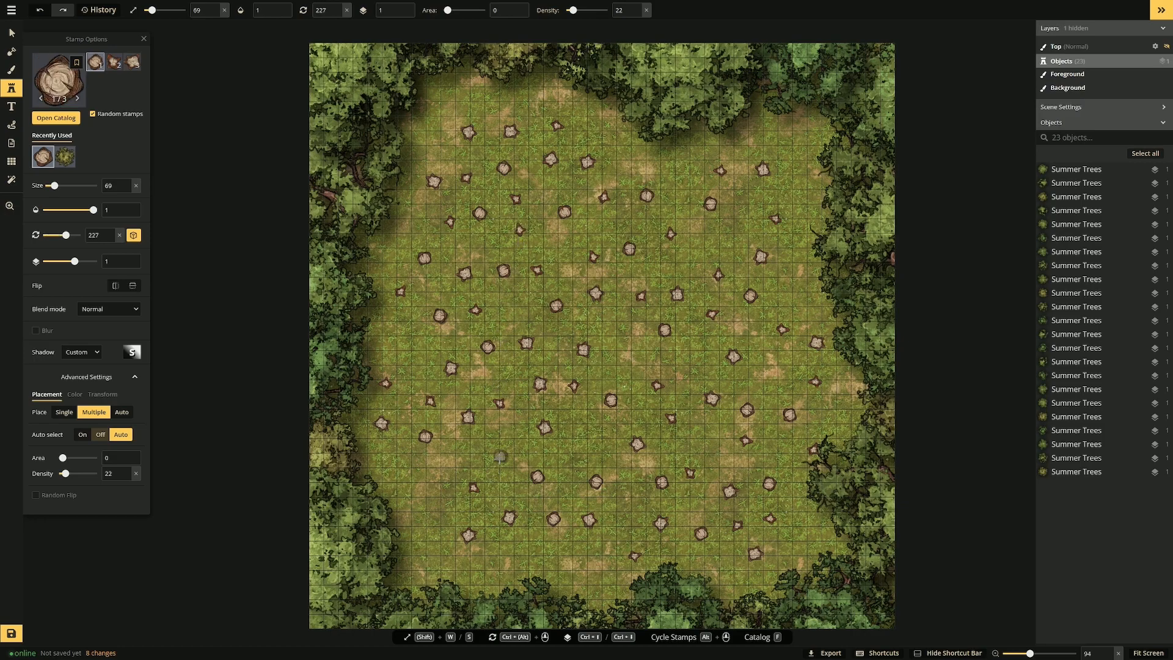
pyautogui.moveTo(601, 558); pyautogui.dragTo(599, 558)
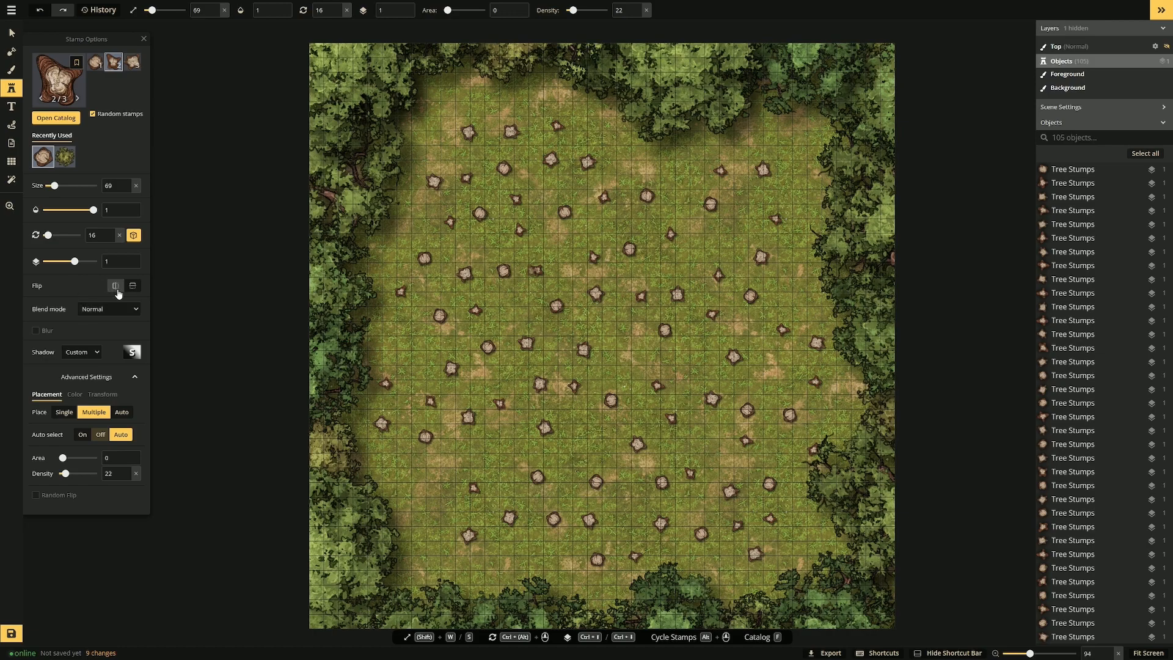
# Set the Foreground brush to the plain black texture from the Core pack.
pyautogui.click(10, 70)
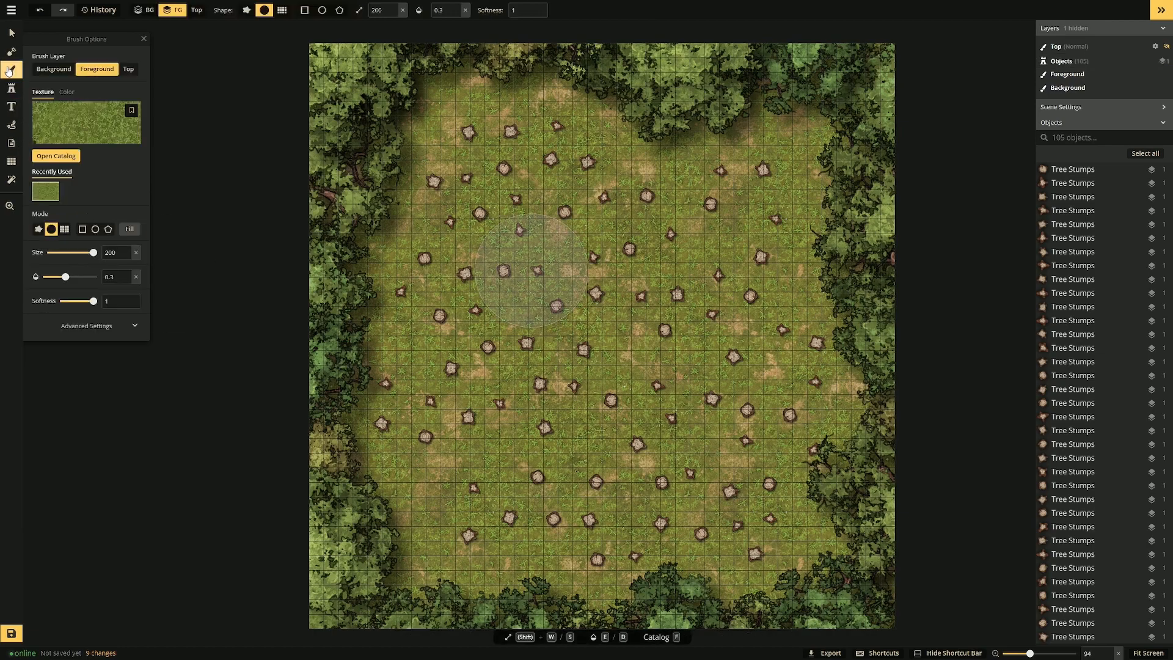
pyautogui.click(55, 156)
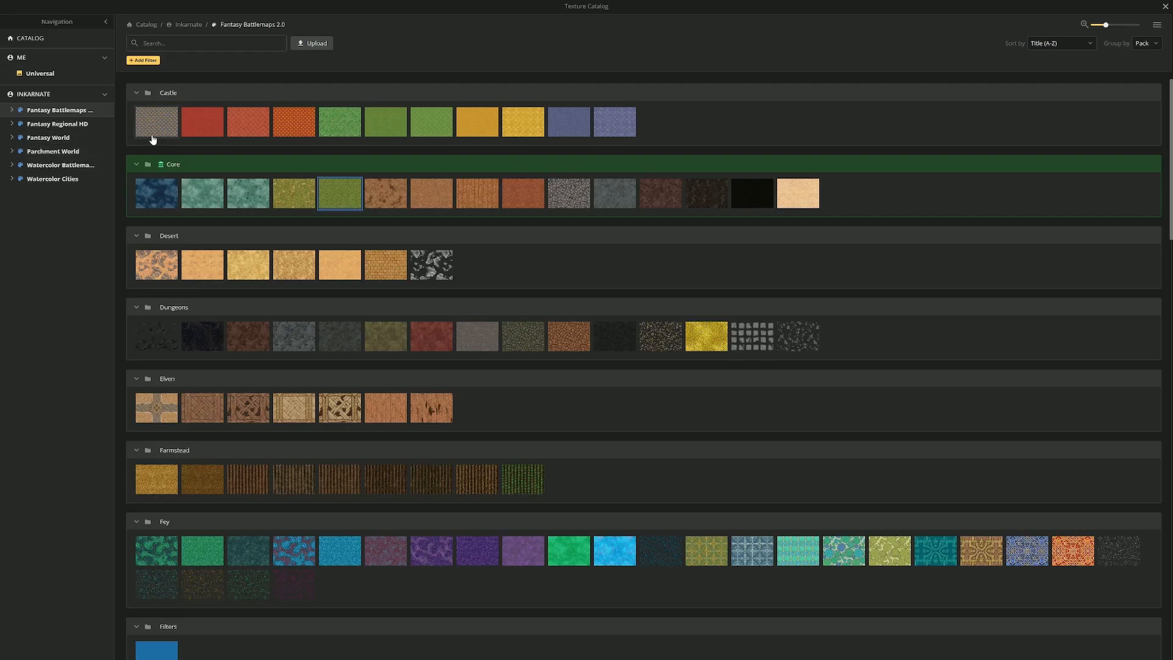
pyautogui.click(745, 202)
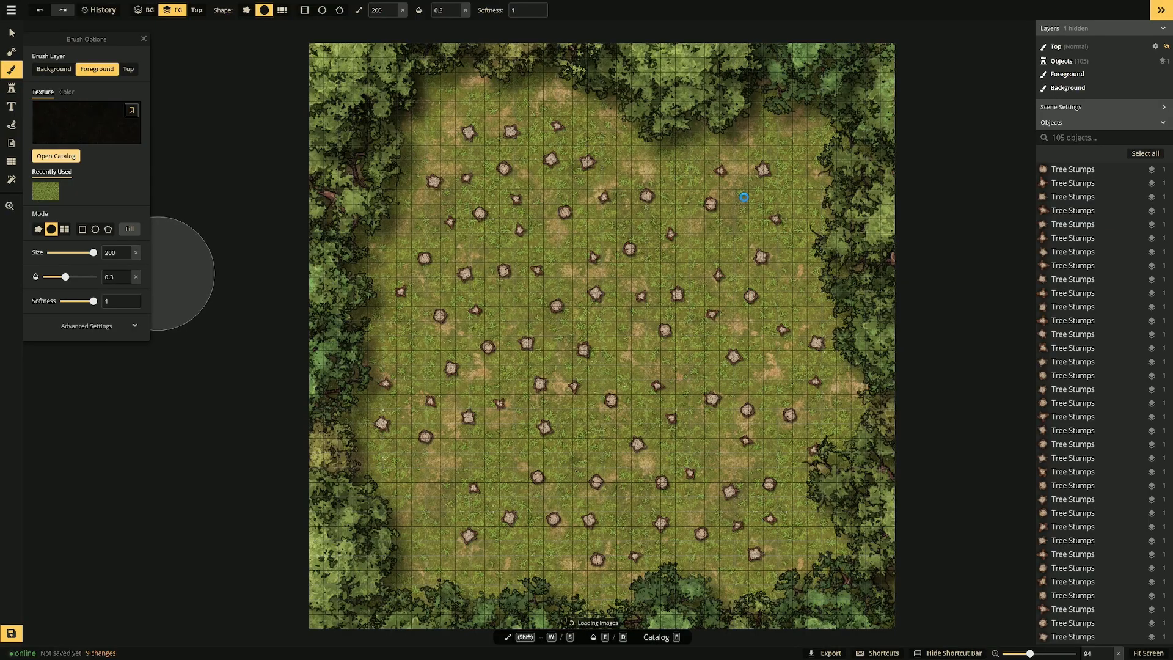
# Try painting the black texture on the map with brush size 200 and opacity 0.3, and undo it.
pyautogui.moveTo(670, 235)
pyautogui.mouseDown()
pyautogui.moveTo(654, 249)
pyautogui.moveTo(667, 249)
pyautogui.moveTo(607, 230)
pyautogui.moveTo(703, 233)
pyautogui.mouseUp()
pyautogui.moveTo(893, 255); pyautogui.dragTo(889, 263)
pyautogui.hotkey('ctrl', 'z')
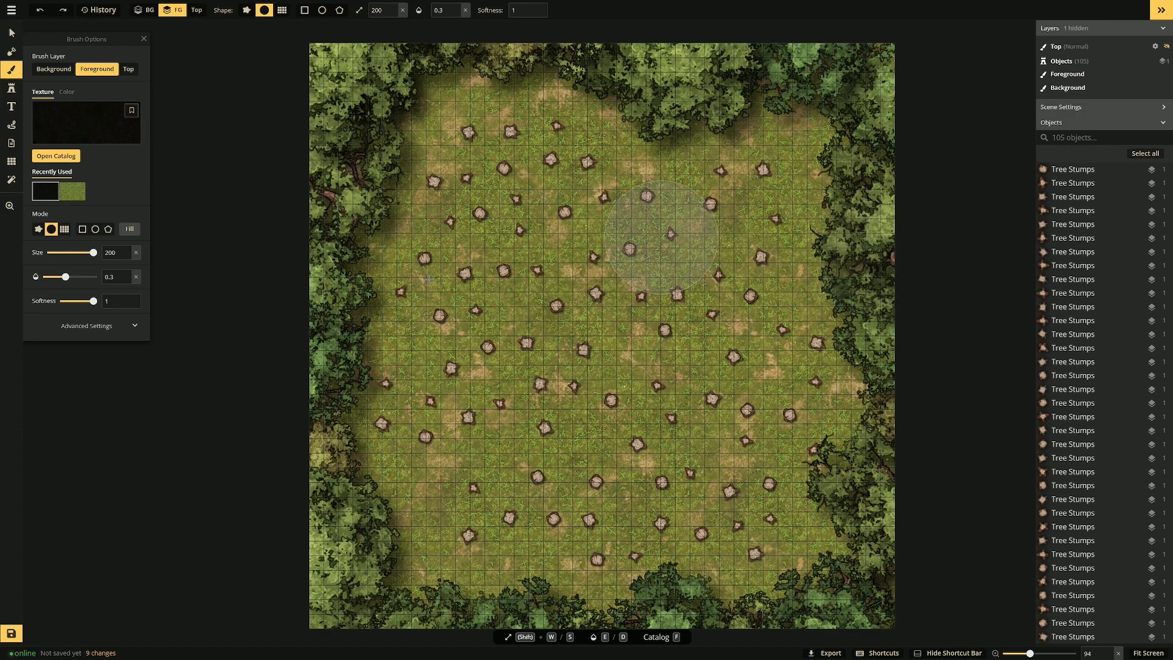
# Raise the black brush's opacity to 0.73 and paint dark shading along the tree line around the clearing.
pyautogui.moveTo(61, 282); pyautogui.dragTo(75, 285)
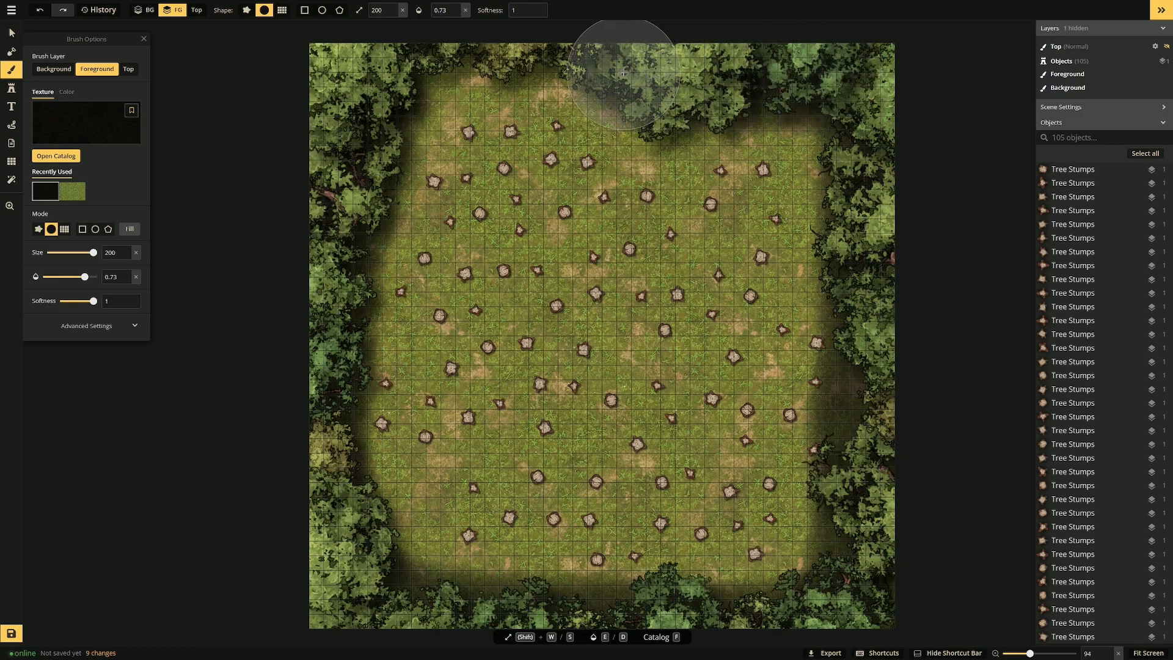
pyautogui.moveTo(402, 68)
pyautogui.mouseDown()
pyautogui.moveTo(316, 146)
pyautogui.moveTo(309, 179)
pyautogui.mouseUp()
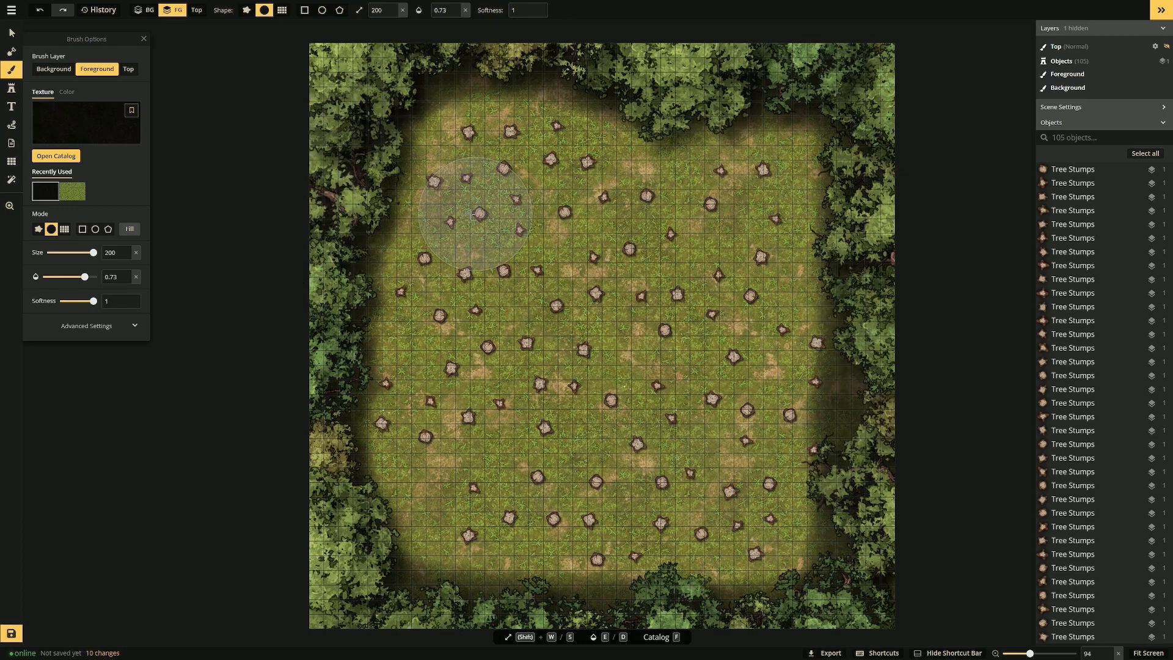
# Reduce the black brush to size 98 and dab dark shading on the ground around each tree stump in the clearing.
pyautogui.moveTo(87, 258); pyautogui.dragTo(82, 261)
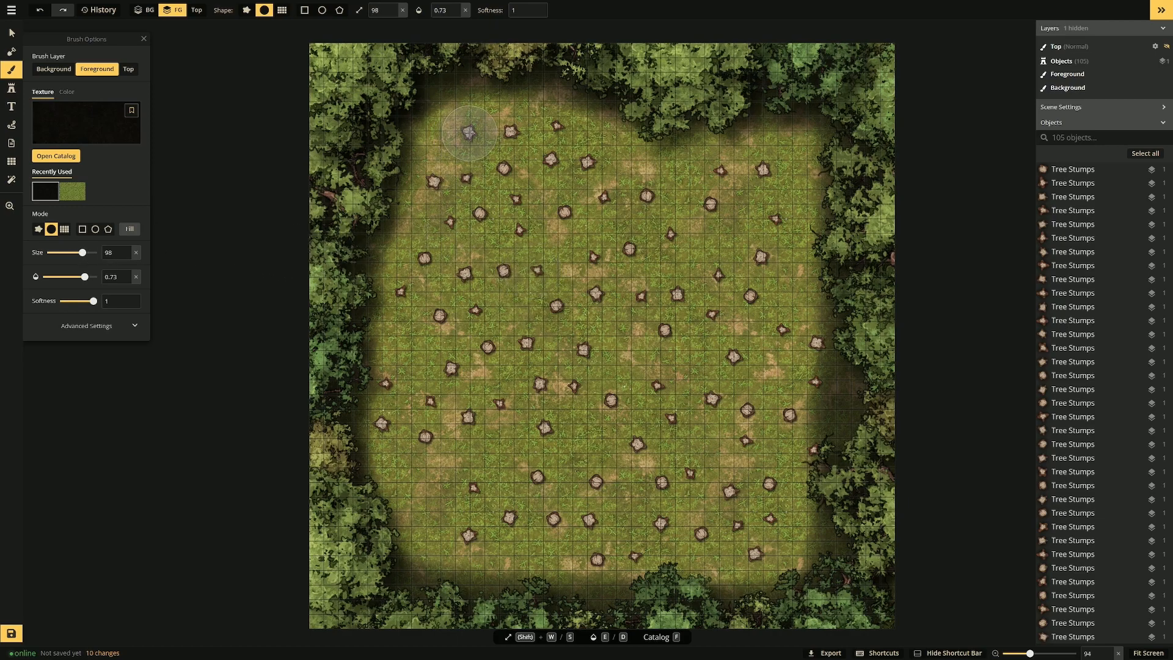
pyautogui.moveTo(468, 132)
pyautogui.mouseDown()
pyautogui.moveTo(543, 128)
pyautogui.moveTo(486, 131)
pyautogui.moveTo(512, 131)
pyautogui.mouseUp()
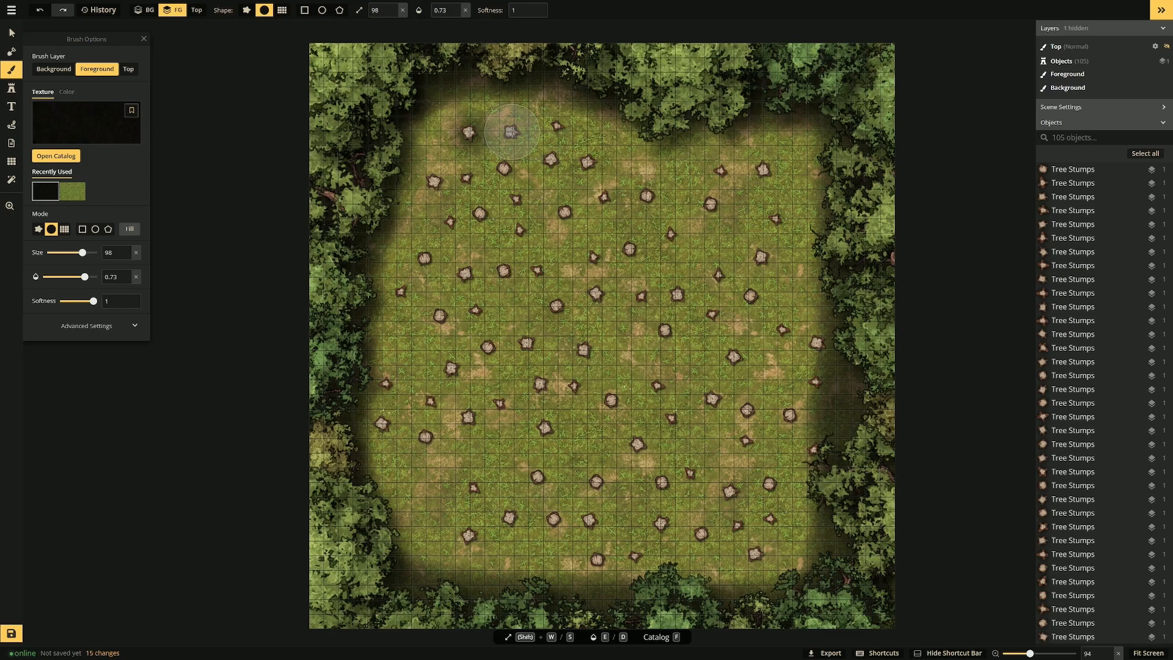
pyautogui.click(512, 131)
pyautogui.click(557, 126)
pyautogui.click(557, 127)
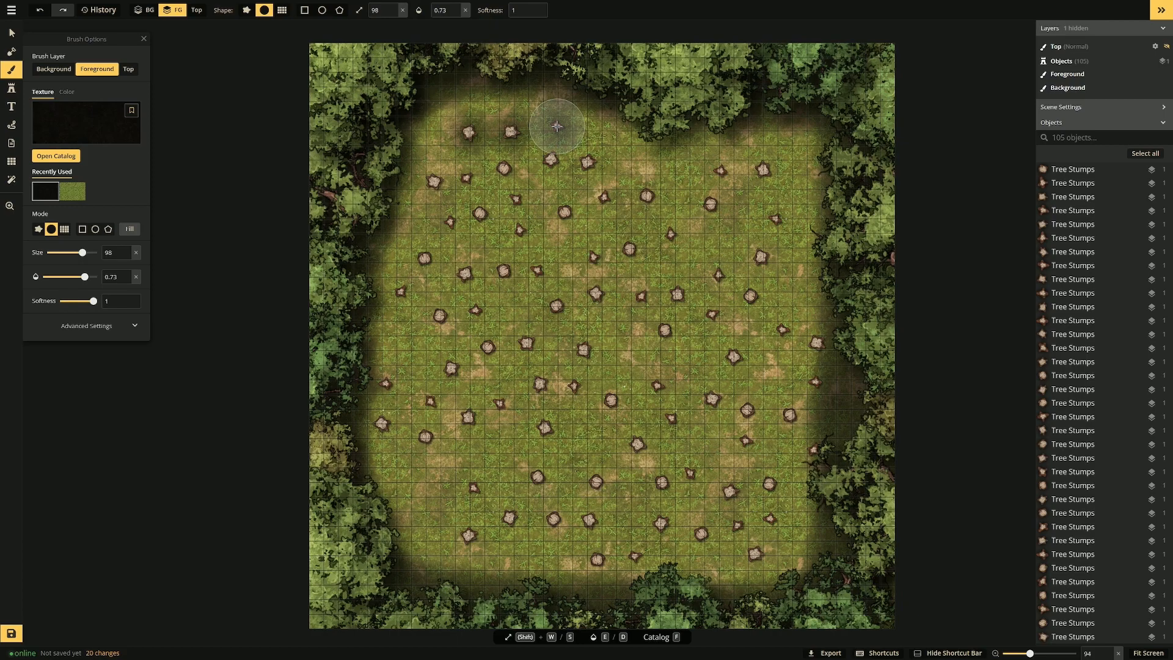
pyautogui.click(558, 126)
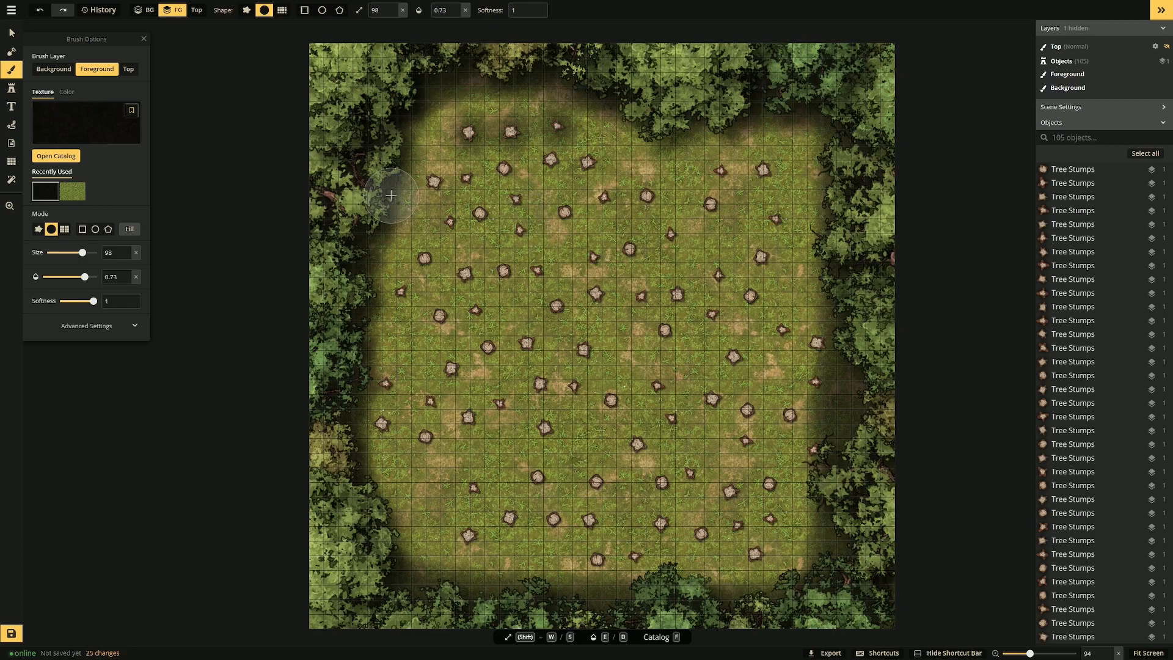
pyautogui.click(434, 181)
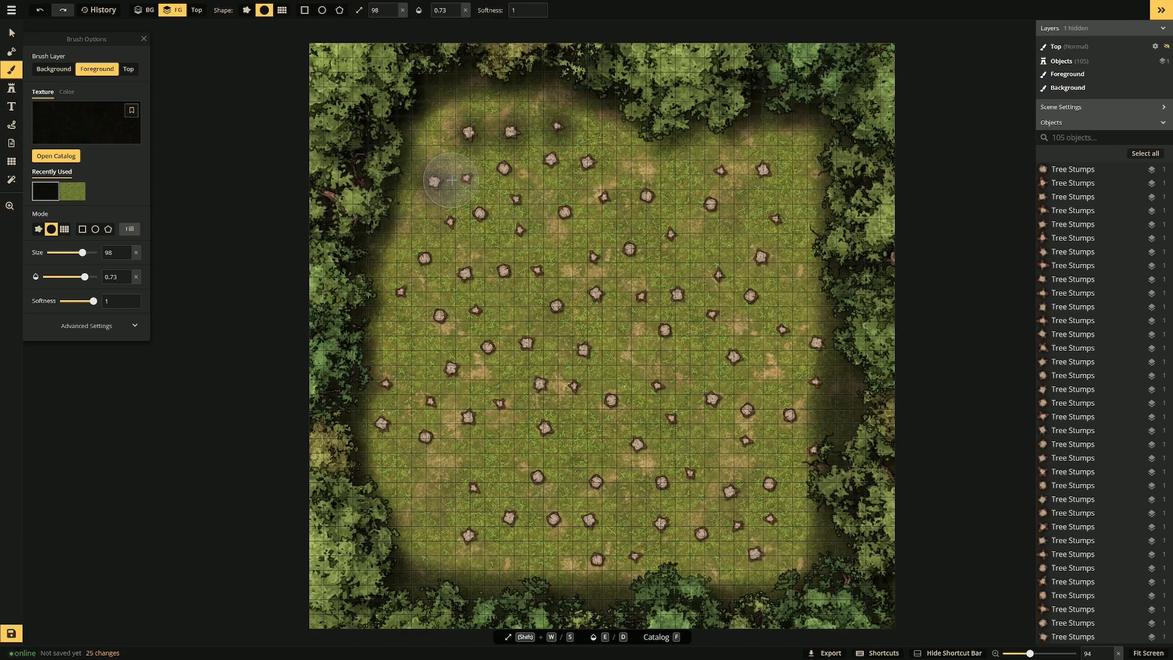
pyautogui.click(467, 179)
pyautogui.click(467, 179)
pyautogui.click(503, 169)
pyautogui.click(504, 169)
pyautogui.click(551, 161)
pyautogui.click(588, 164)
pyautogui.click(588, 163)
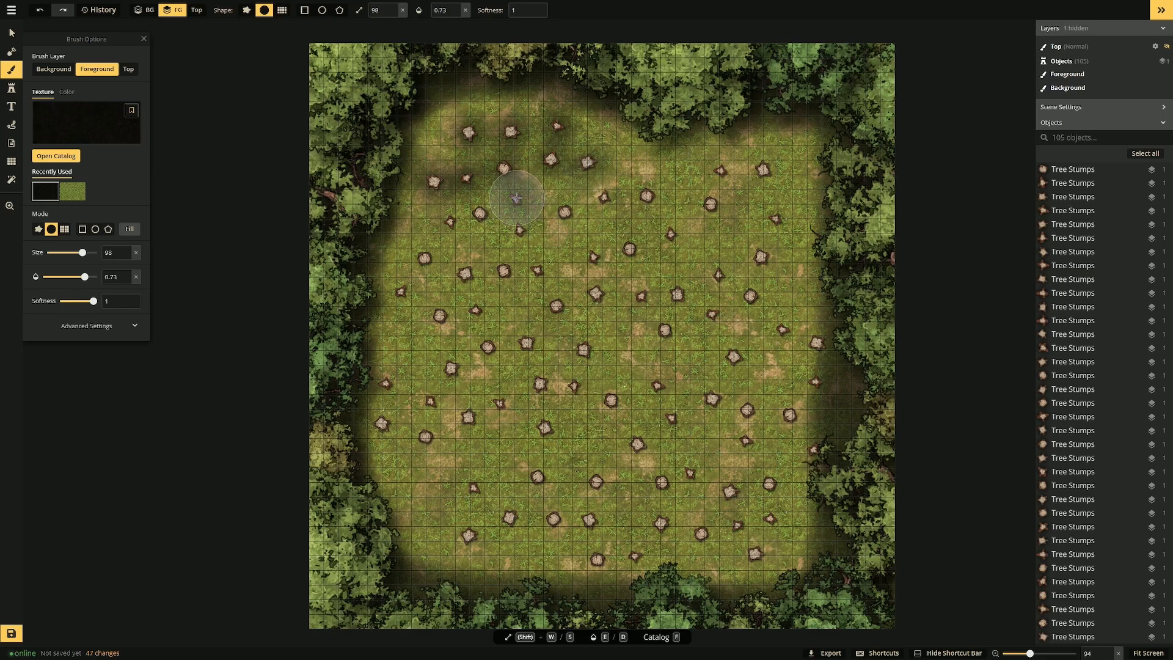
pyautogui.click(517, 199)
pyautogui.click(481, 213)
pyautogui.click(450, 221)
pyautogui.click(424, 259)
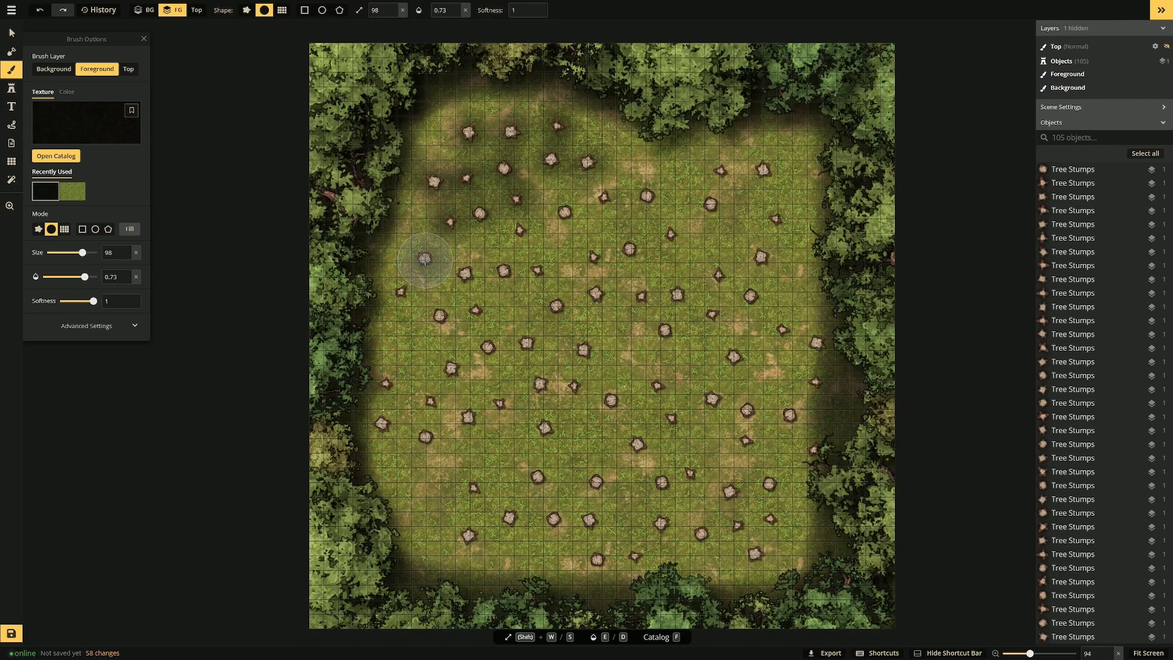
pyautogui.click(466, 274)
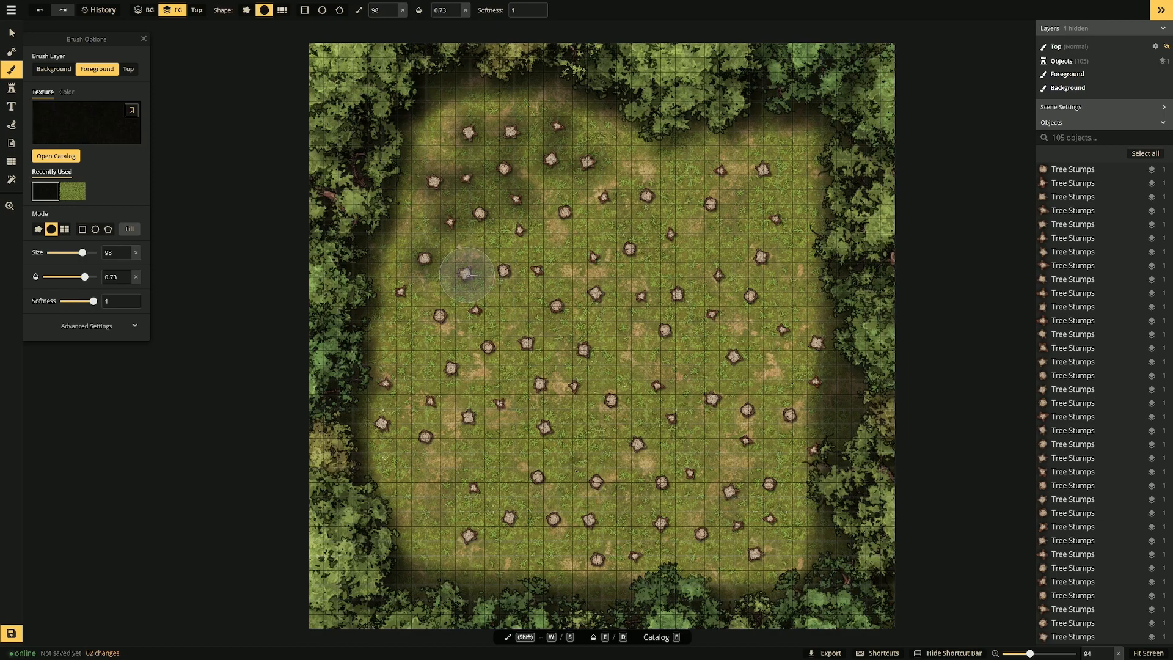
pyautogui.click(504, 270)
pyautogui.click(534, 269)
pyautogui.click(538, 270)
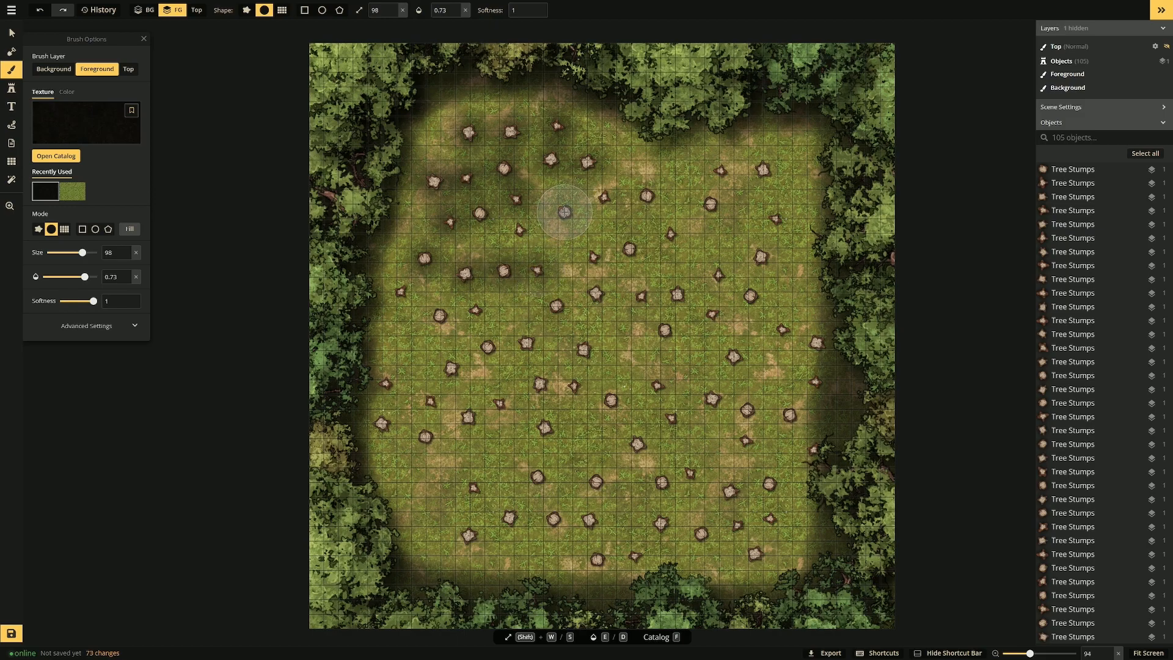
pyautogui.click(564, 212)
pyautogui.click(603, 197)
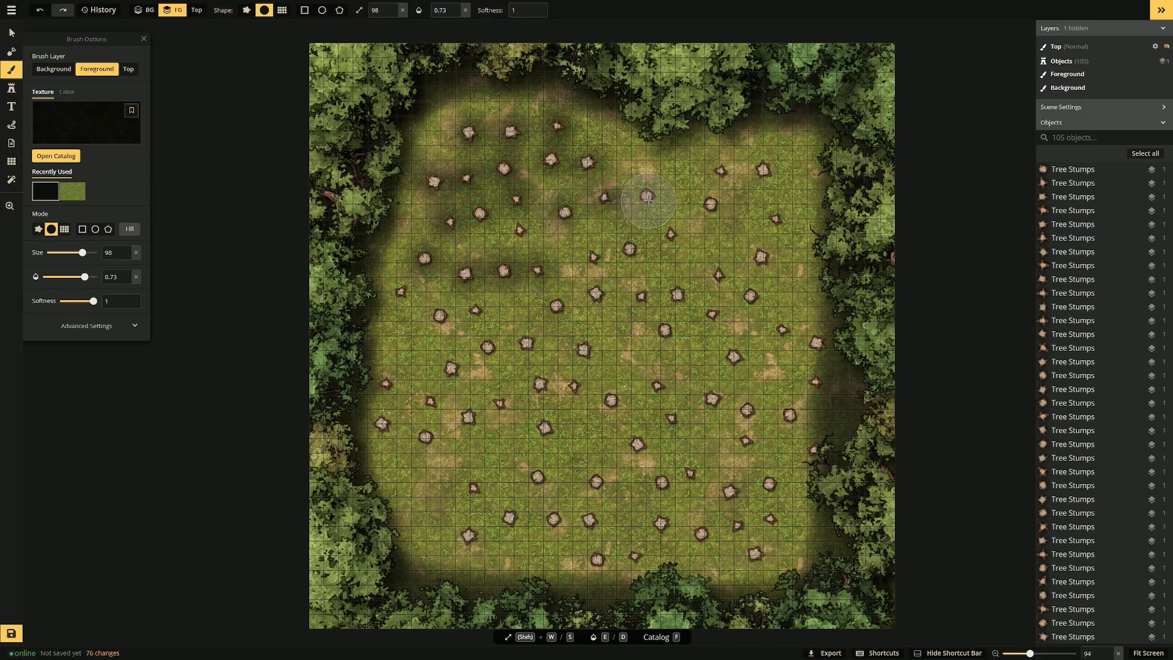
pyautogui.click(647, 196)
pyautogui.click(712, 204)
pyautogui.click(716, 198)
pyautogui.click(721, 171)
pyautogui.click(722, 171)
pyautogui.click(763, 169)
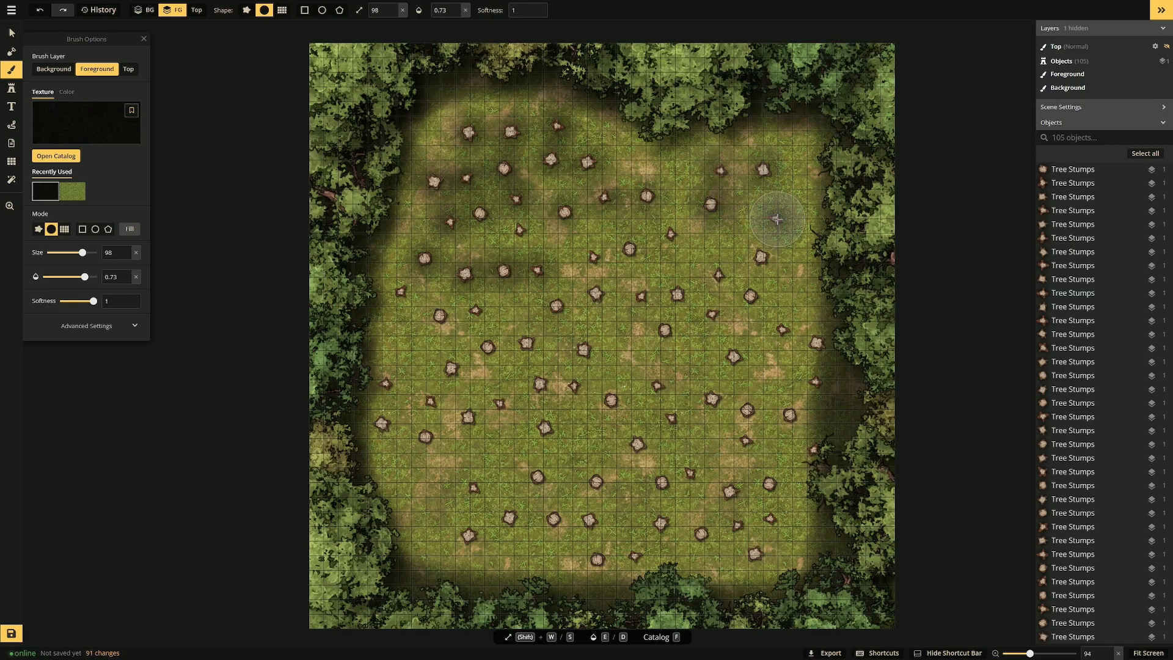
pyautogui.click(761, 257)
pyautogui.scroll(2, 546, 231)
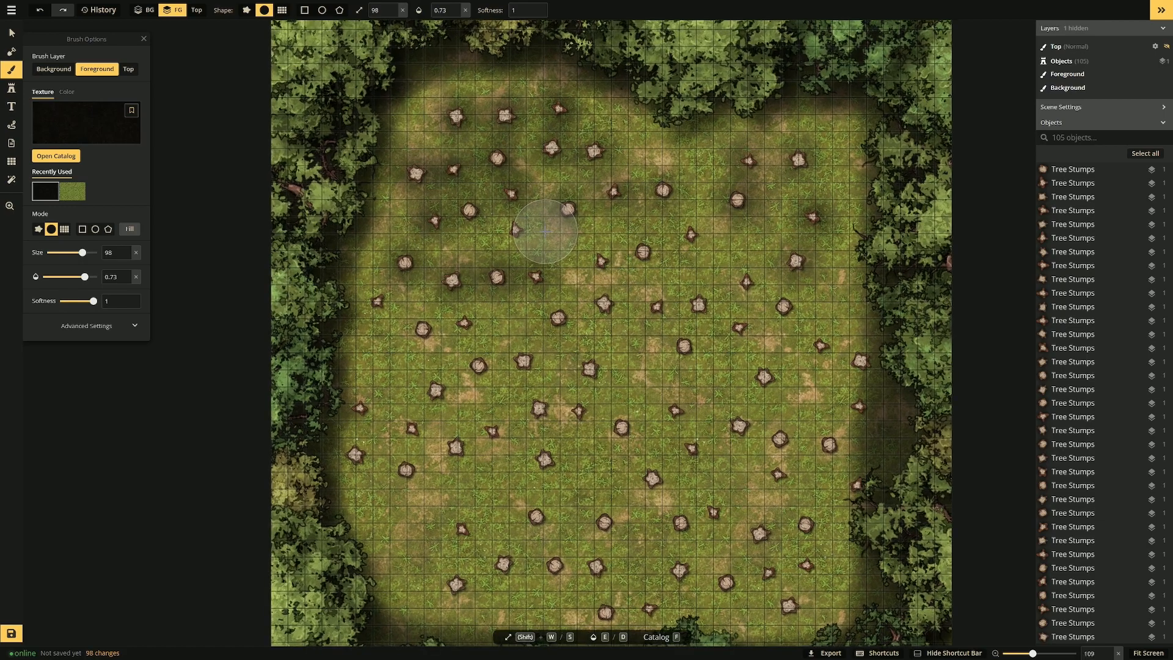
pyautogui.scroll(2, 546, 231)
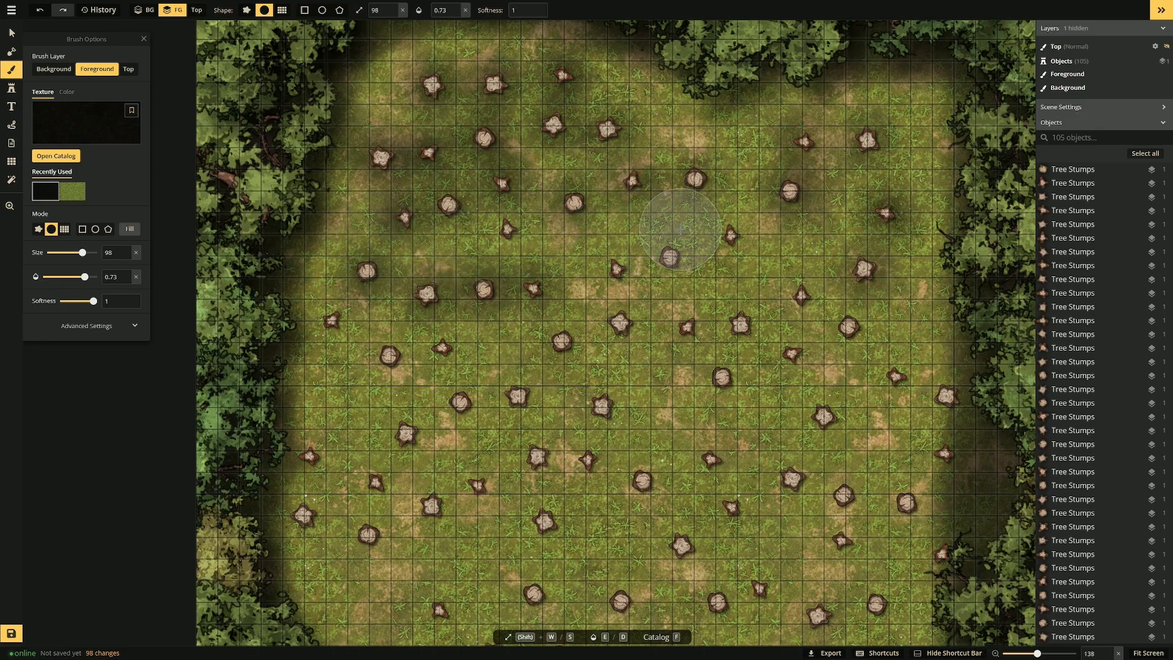
pyautogui.scroll(-4, 680, 229)
pyautogui.click(720, 239)
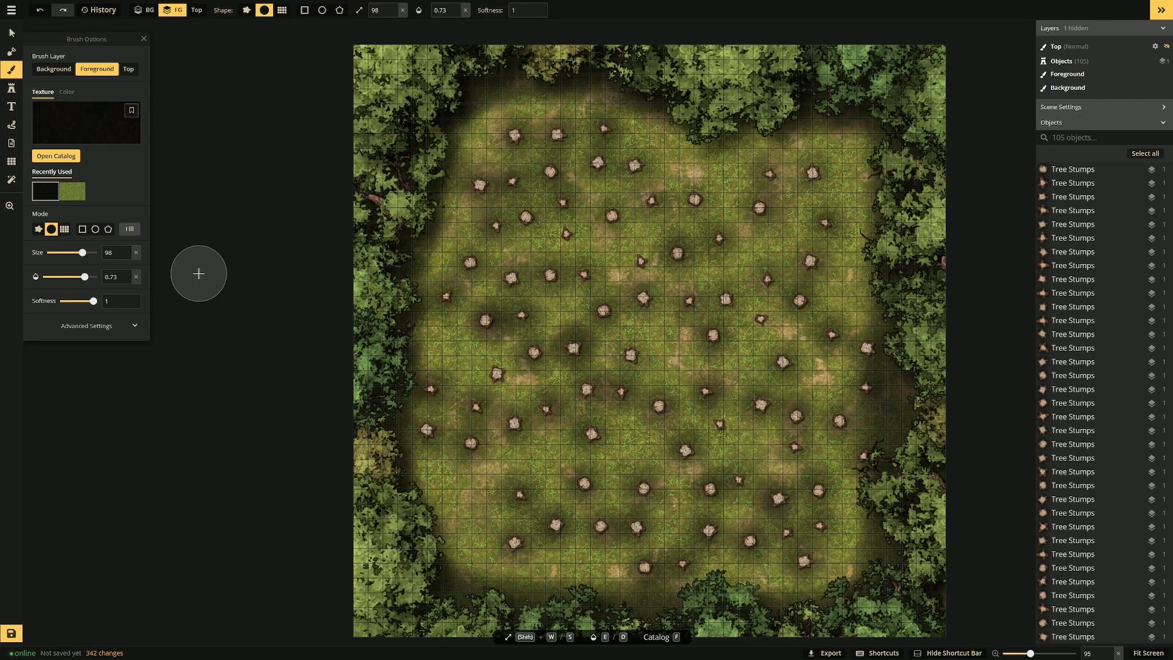
pyautogui.click(713, 336)
pyautogui.click(639, 261)
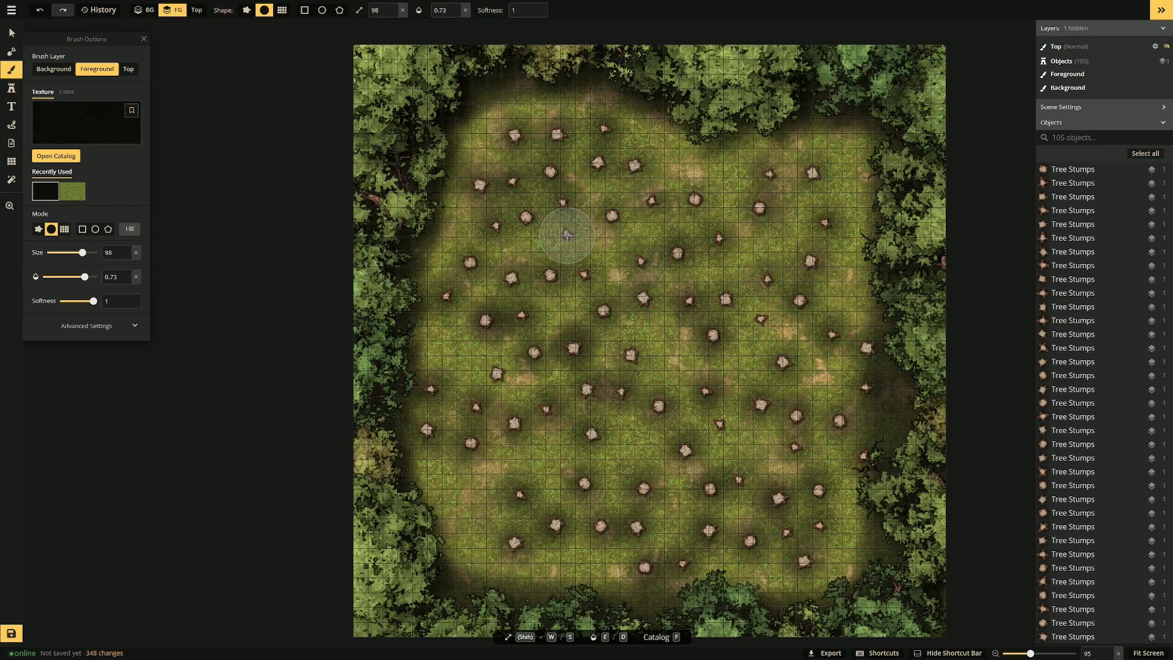
# Try darkening the whole clearing with the black brush at size 200 and opacity 0.4, and undo it.
pyautogui.moveTo(84, 277)
pyautogui.mouseDown()
pyautogui.moveTo(70, 279)
pyautogui.moveTo(95, 253)
pyautogui.mouseUp()
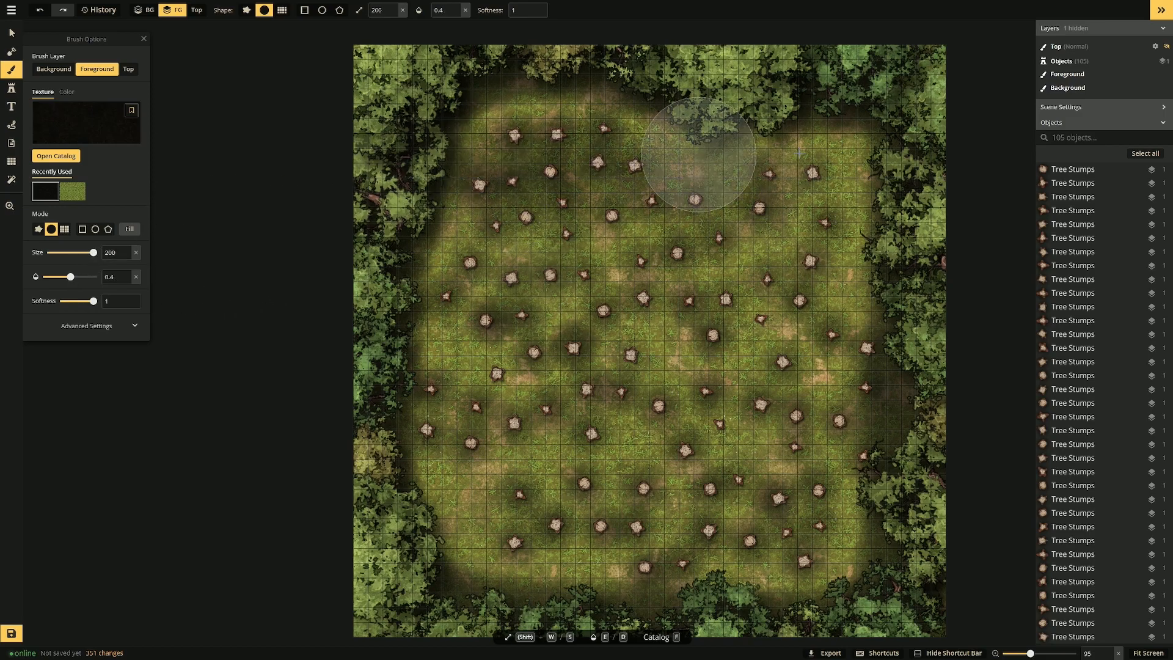
pyautogui.moveTo(496, 249)
pyautogui.mouseDown()
pyautogui.moveTo(790, 269)
pyautogui.moveTo(720, 367)
pyautogui.moveTo(406, 445)
pyautogui.moveTo(436, 555)
pyautogui.moveTo(859, 556)
pyautogui.mouseUp()
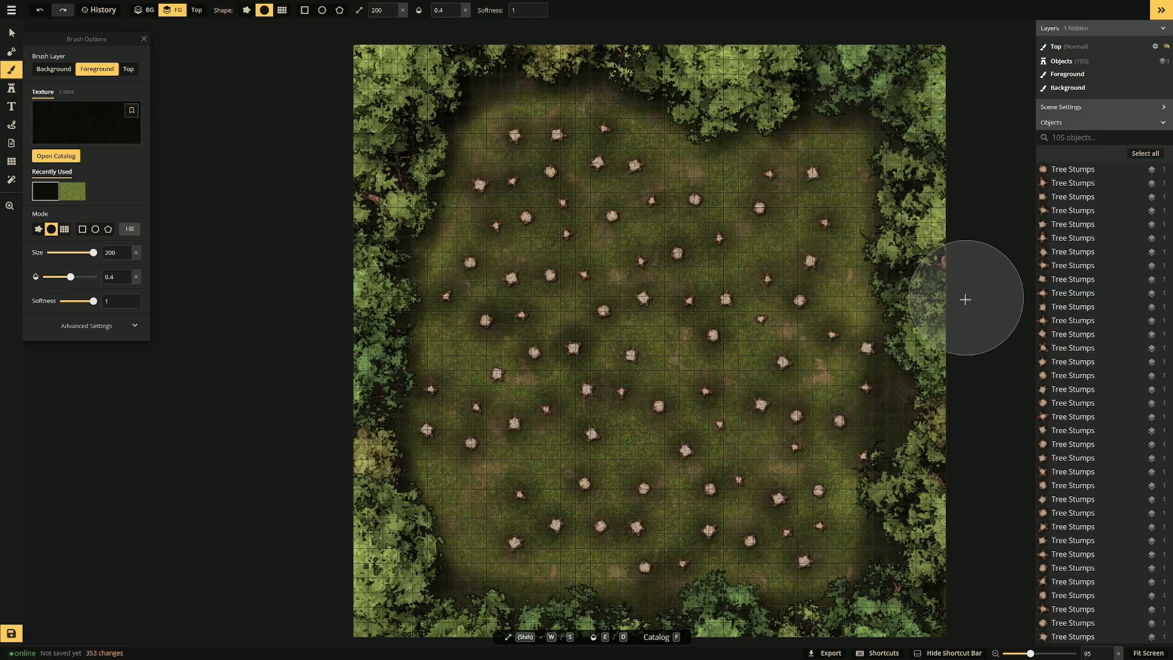
pyautogui.hotkey('ctrl', 'z')
pyautogui.hotkey('ctrl', 'z')
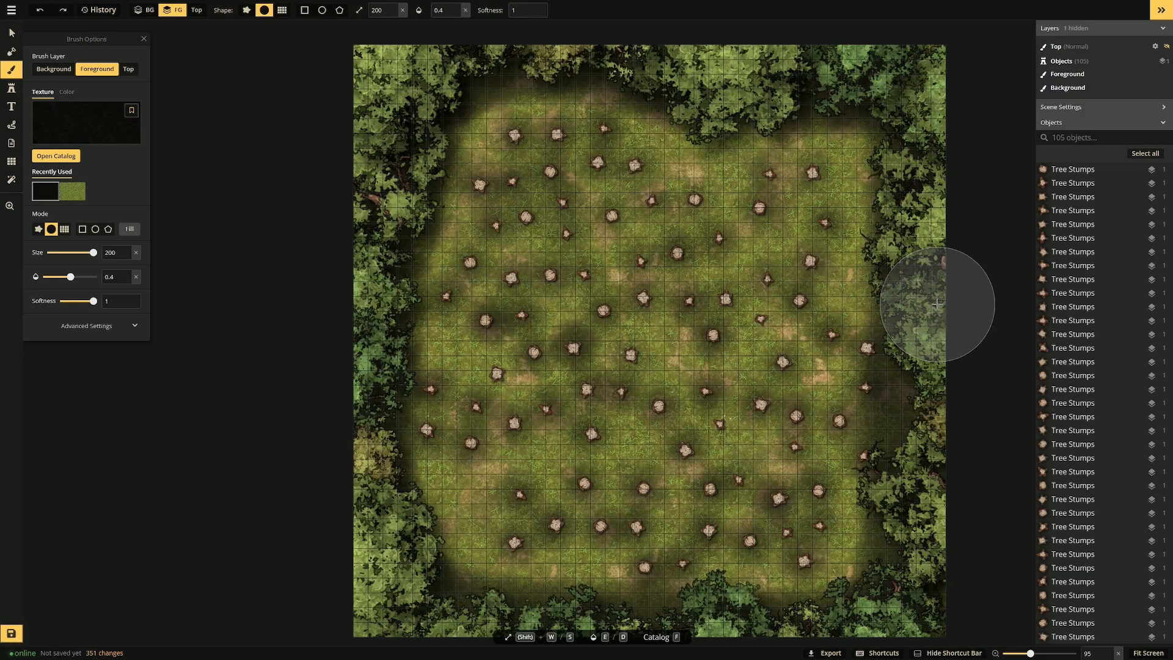
# Darken the whole clearing evenly with two passes of the size 200 black brush, one at opacity 0.2 and one at 0.25.
pyautogui.moveTo(70, 279); pyautogui.dragTo(62, 279)
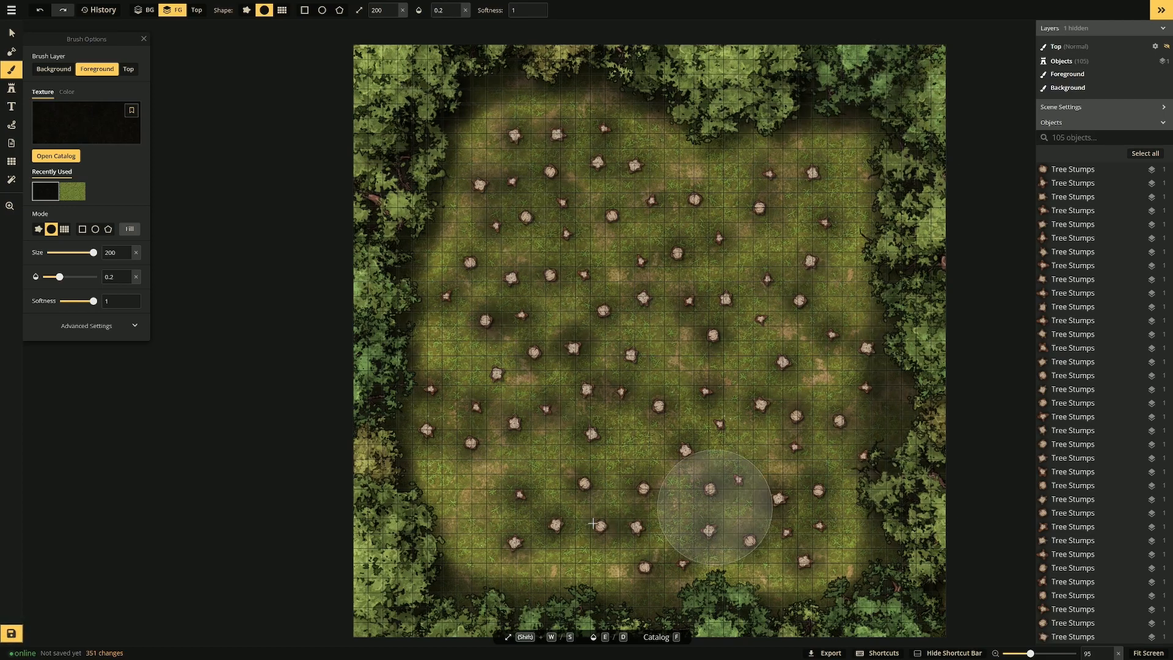
pyautogui.click(450, 519)
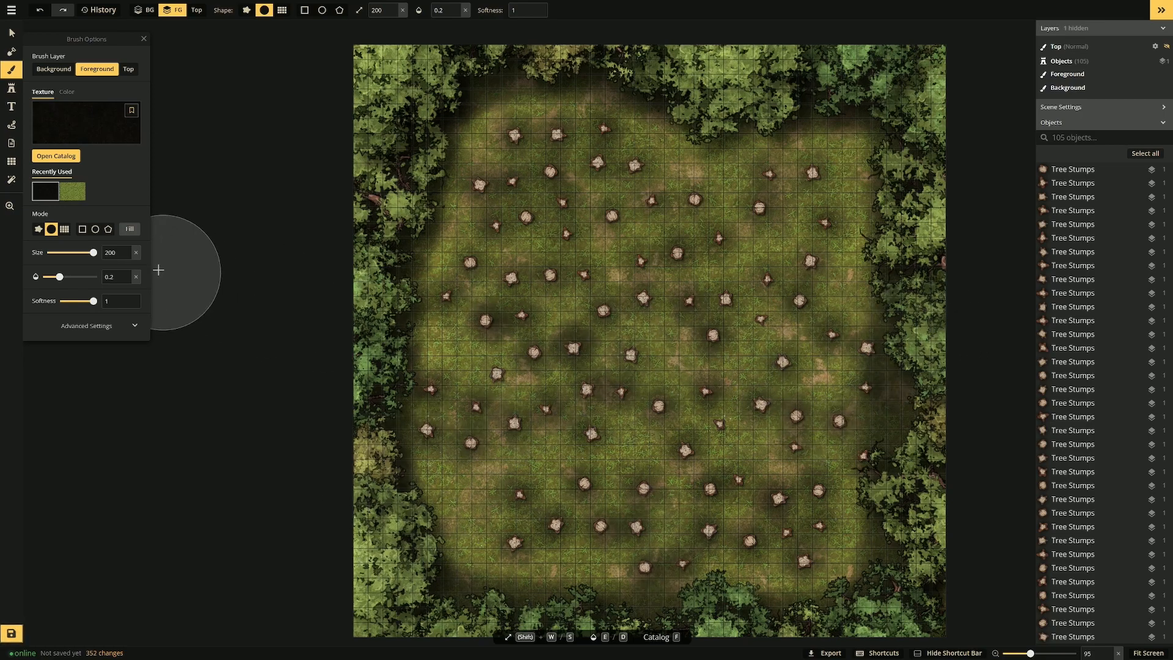
pyautogui.moveTo(60, 278); pyautogui.dragTo(63, 282)
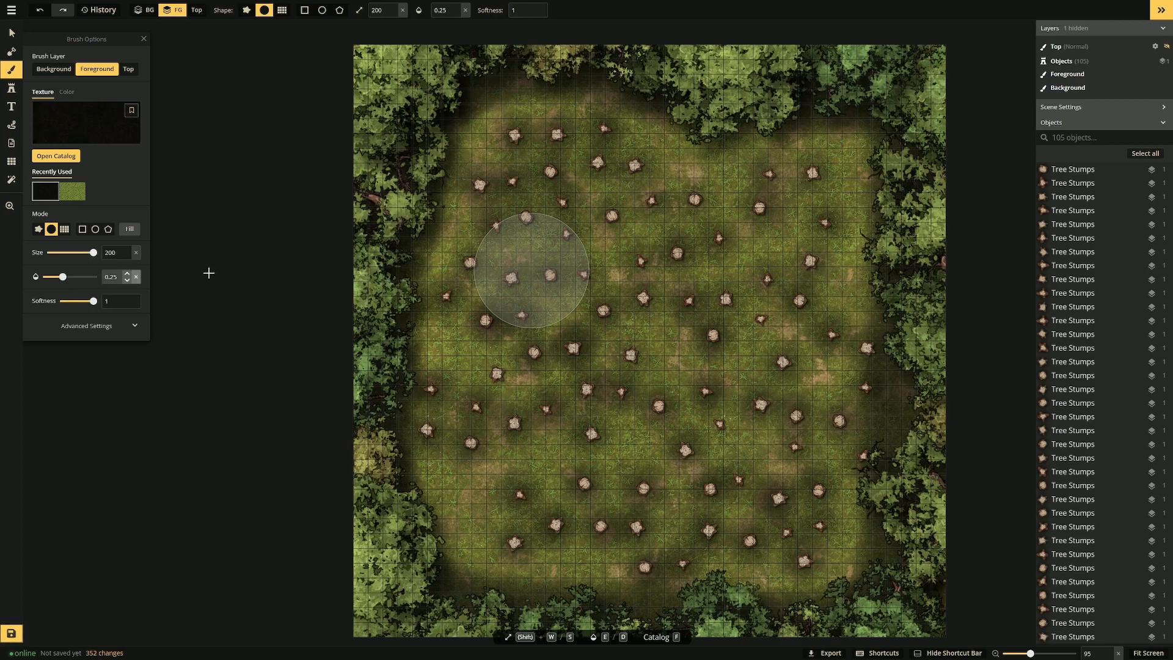
pyautogui.hotkey('ctrl', 'z')
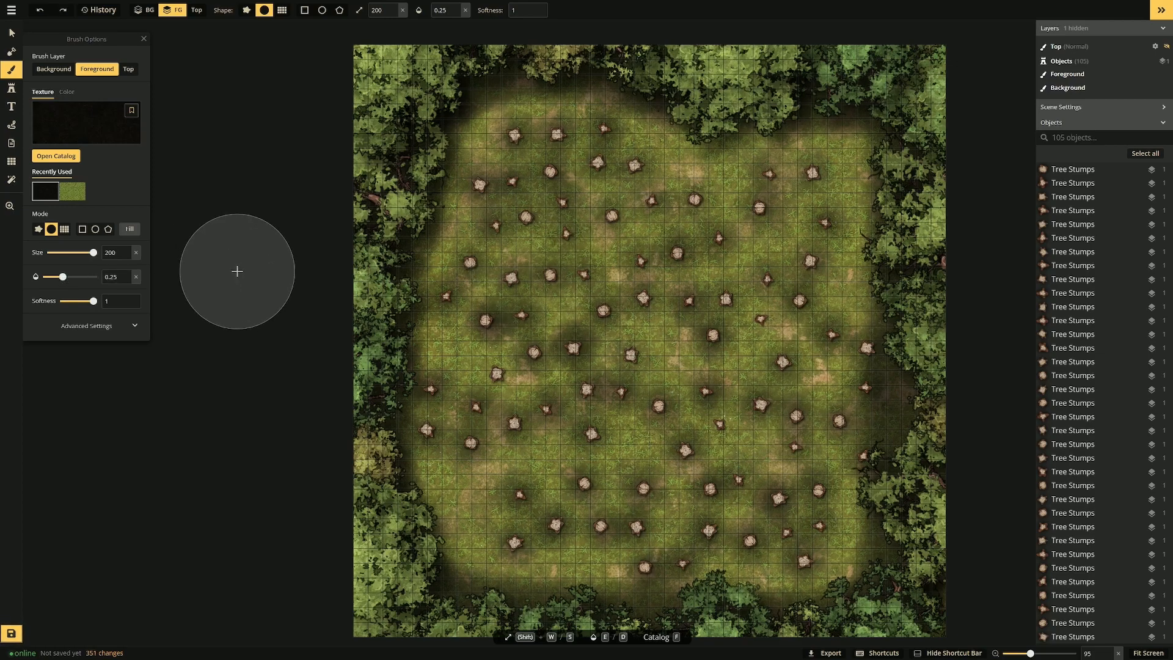
pyautogui.click(63, 11)
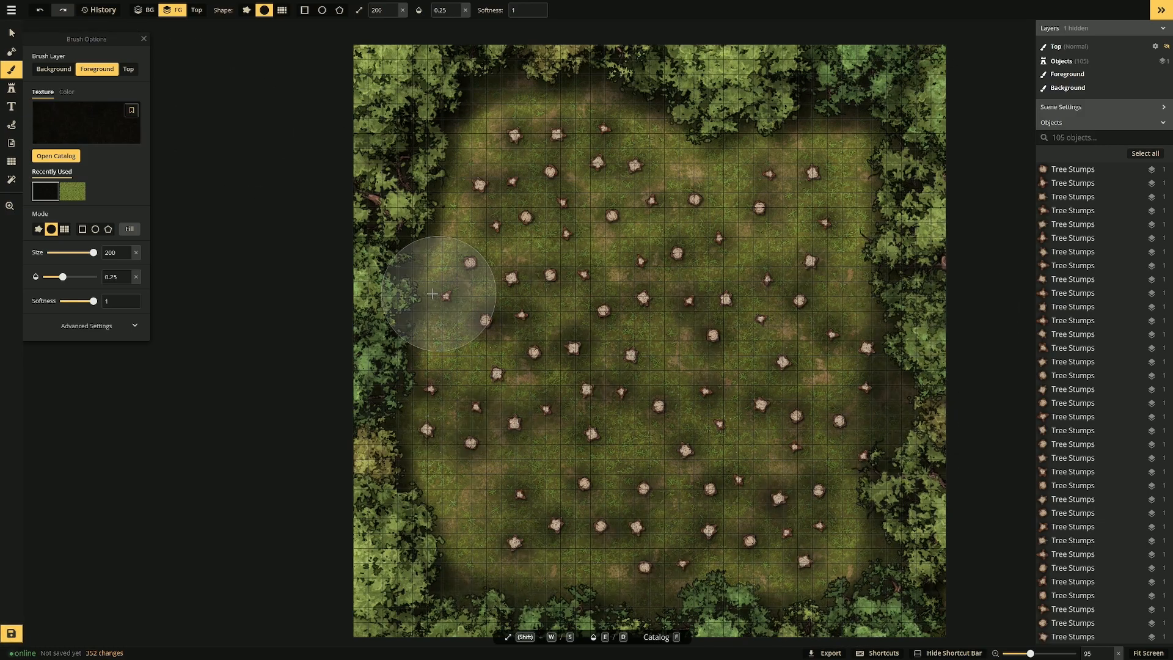
pyautogui.moveTo(667, 162); pyautogui.dragTo(726, 150)
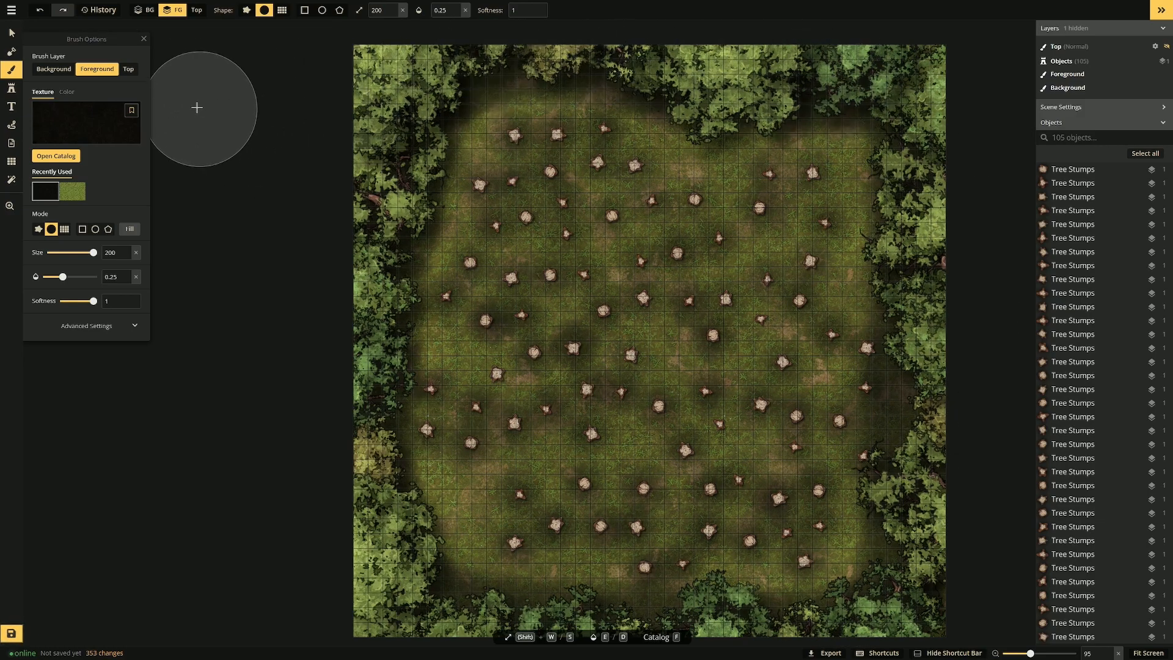
pyautogui.click(12, 33)
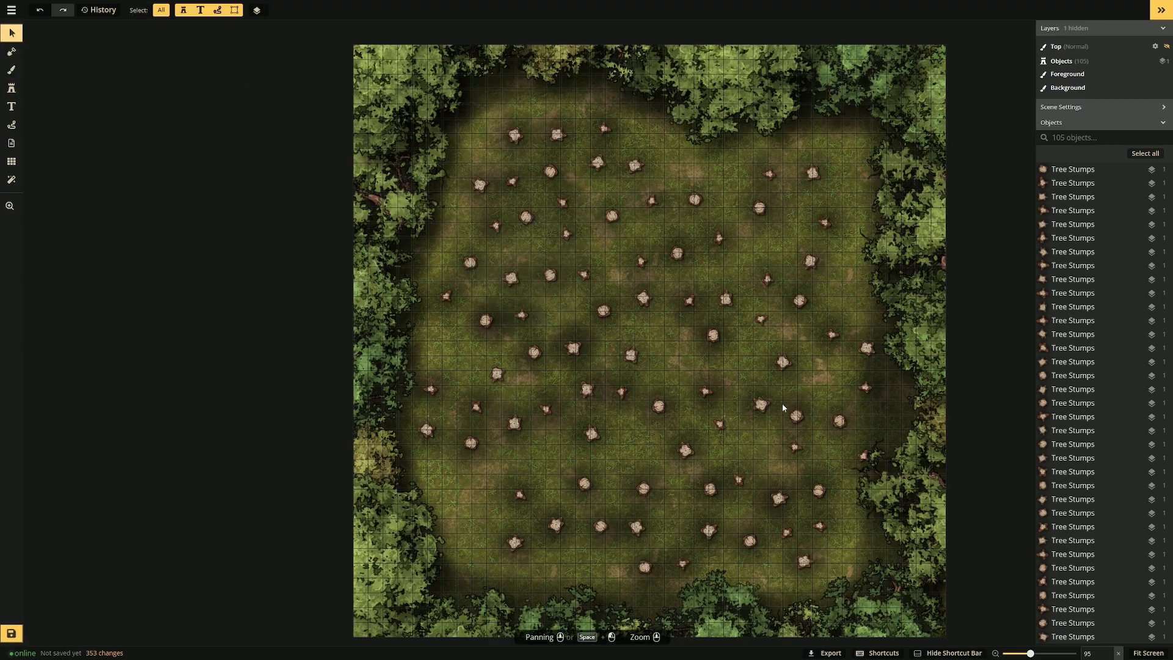
pyautogui.scroll(4, 782, 403)
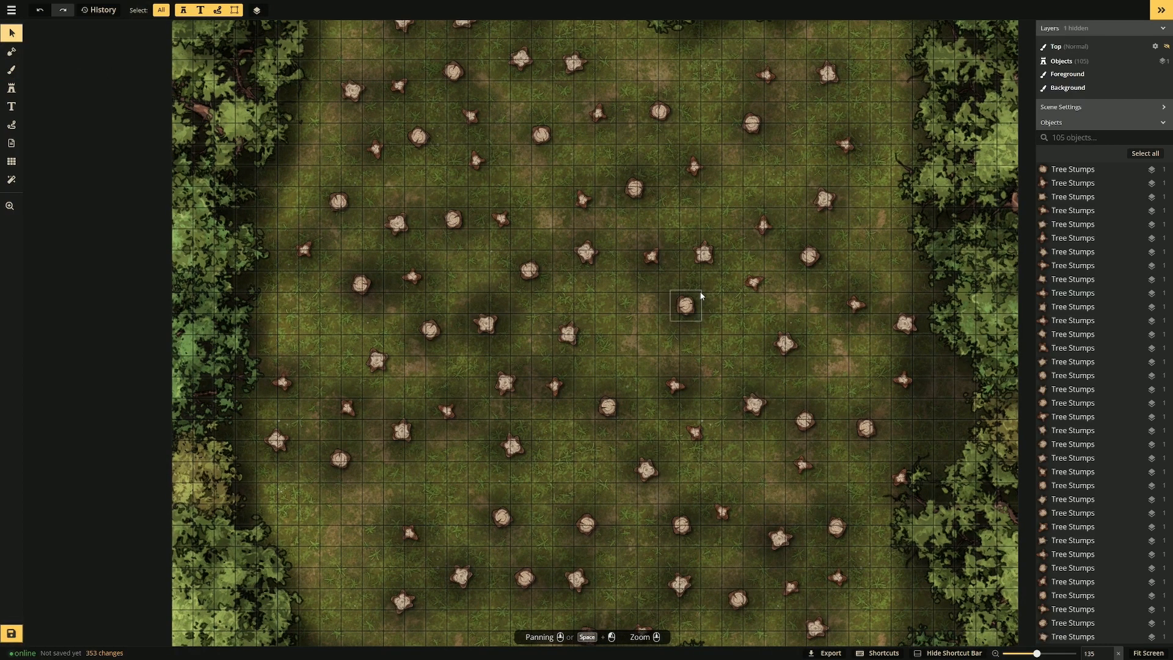
pyautogui.scroll(-3, 573, 326)
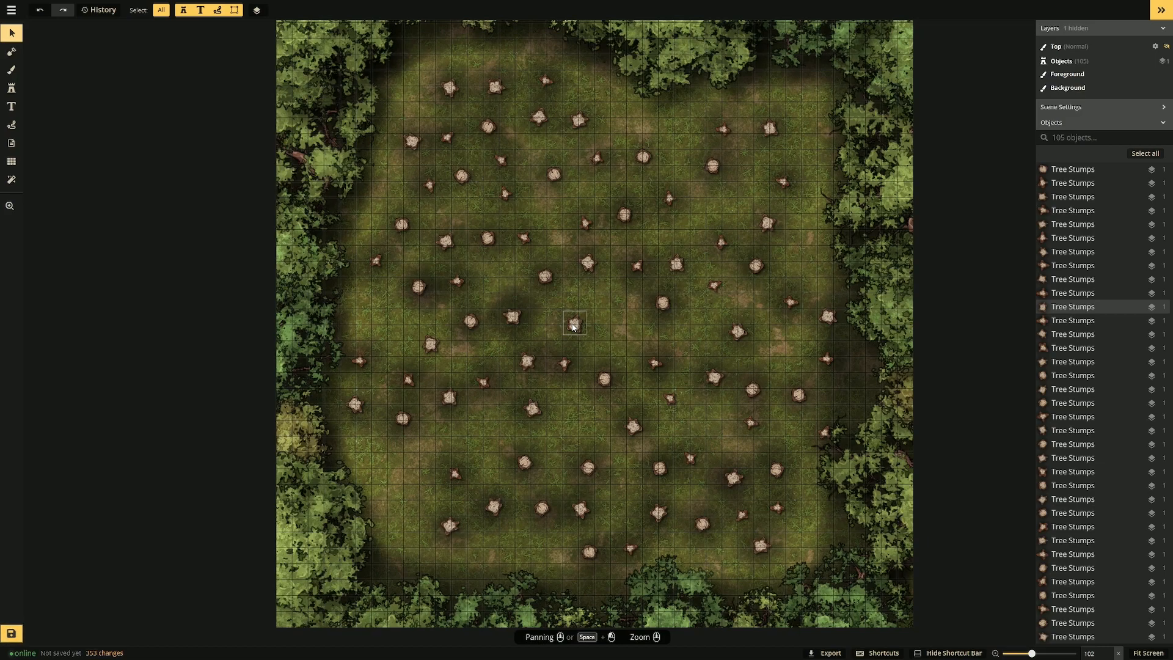